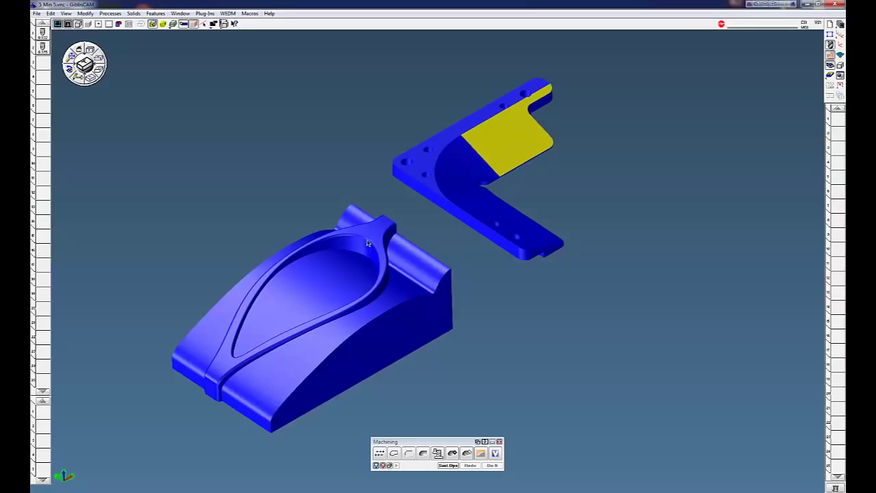
{"action": "left_click", "coordinate": [316, 247]}
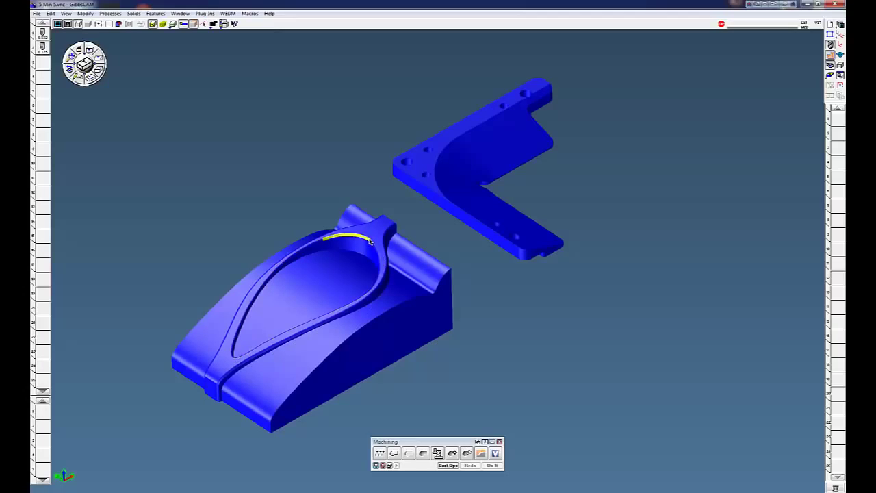
{"action": "left_click", "coordinate": [627, 148]}
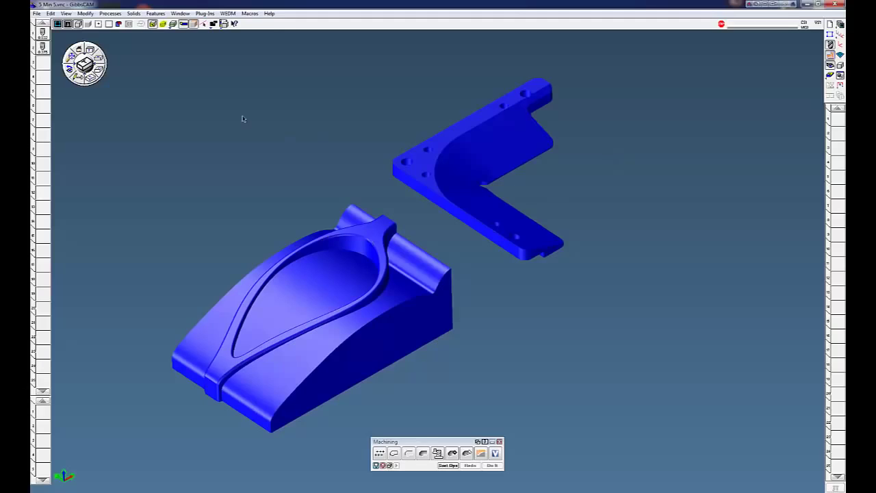
Step: Load the saved process Surface Flow 1 Climb and review its surfacing settings
{"action": "left_click", "coordinate": [110, 13]}
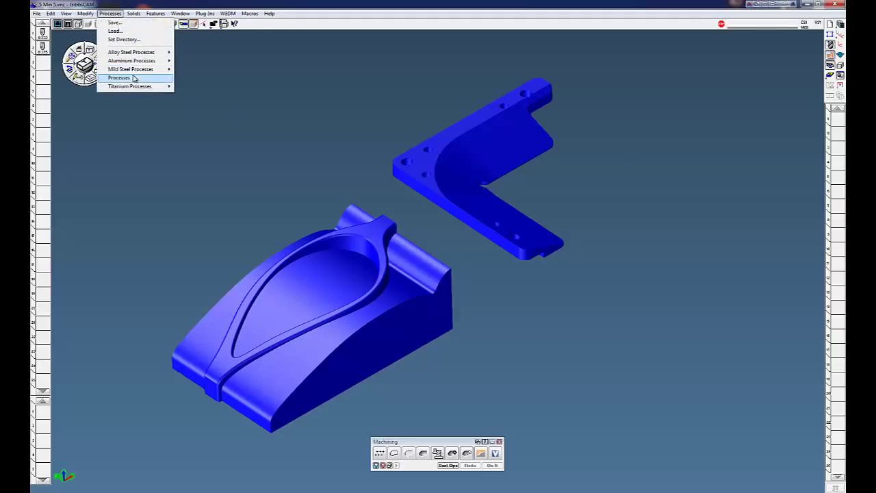
{"action": "mouse_move", "coordinate": [136, 79]}
{"action": "left_click", "coordinate": [211, 79]}
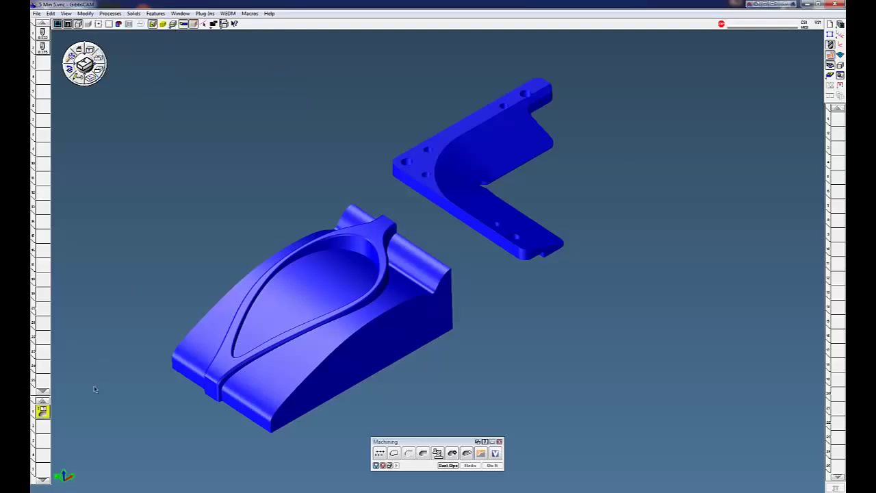
{"action": "double_click", "coordinate": [42, 412]}
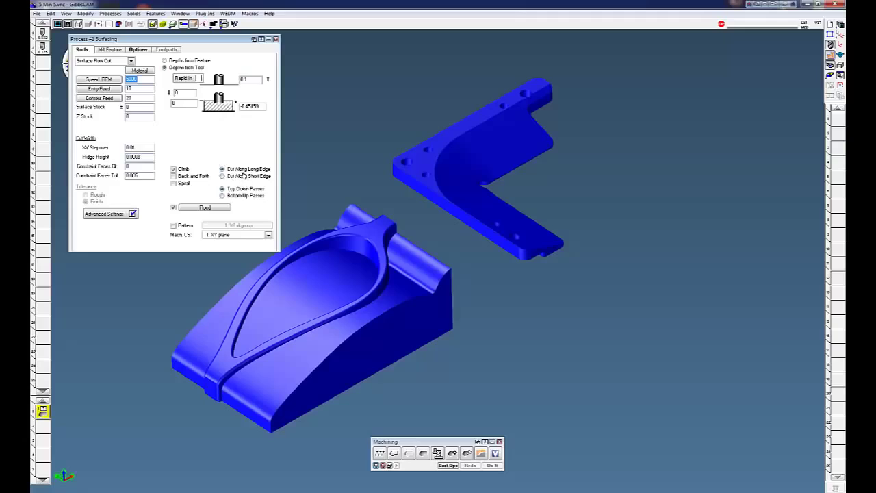
{"action": "left_click", "coordinate": [276, 39]}
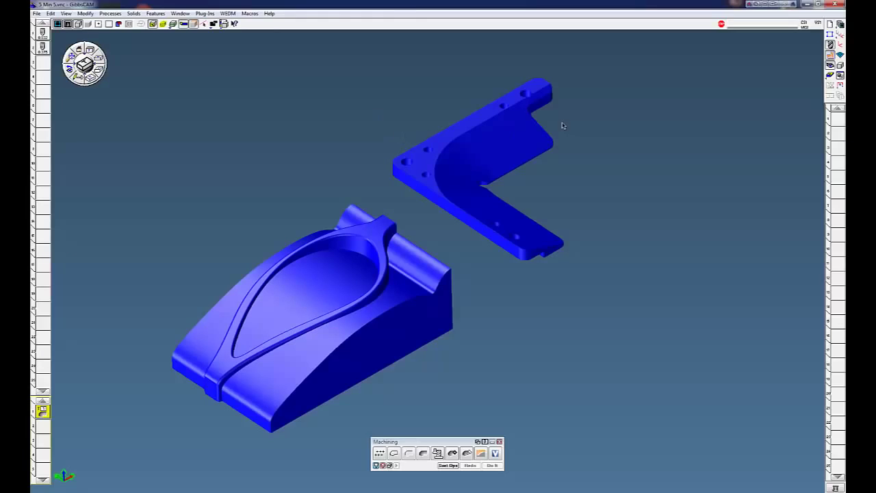
{"action": "left_click", "coordinate": [358, 235]}
{"action": "left_click", "coordinate": [292, 269], "text": "shift"}
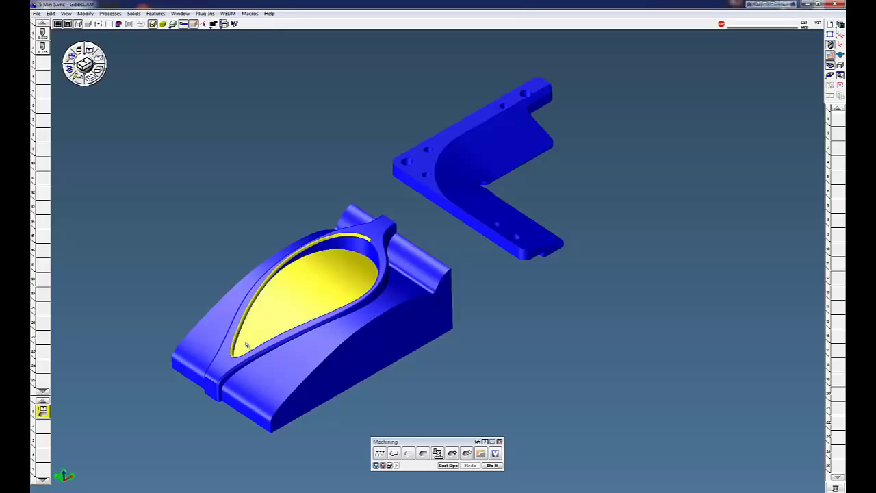
{"action": "left_click", "coordinate": [285, 366]}
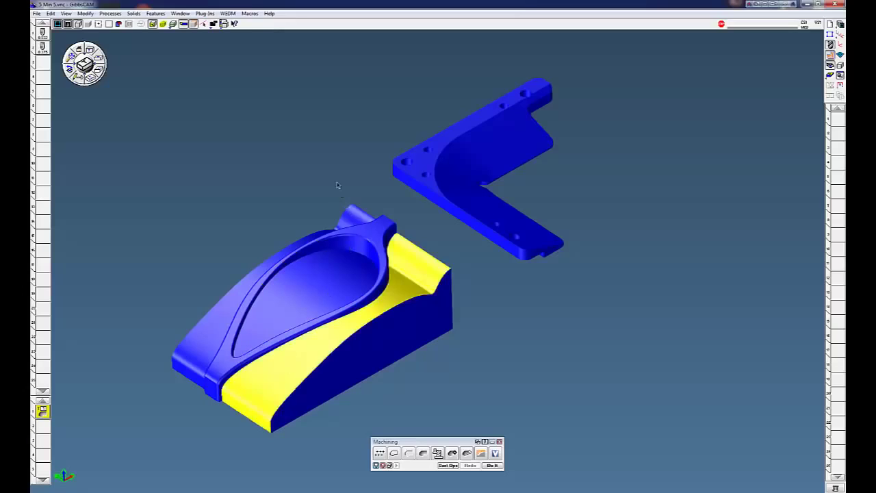
{"action": "left_click", "coordinate": [336, 185]}
Step: Select all fillet faces around the teardrop pocket's rim and generate the climb surface flow toolpath on them
{"action": "left_click", "coordinate": [345, 238]}
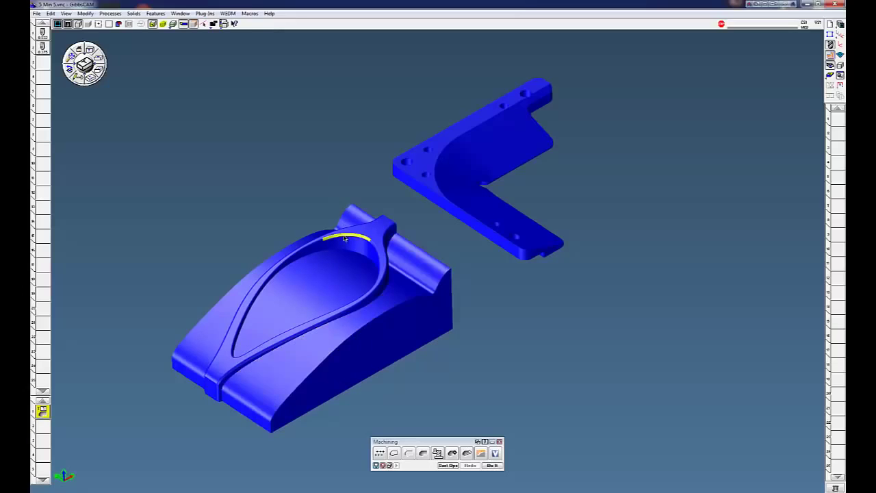
{"action": "right_click", "coordinate": [345, 237]}
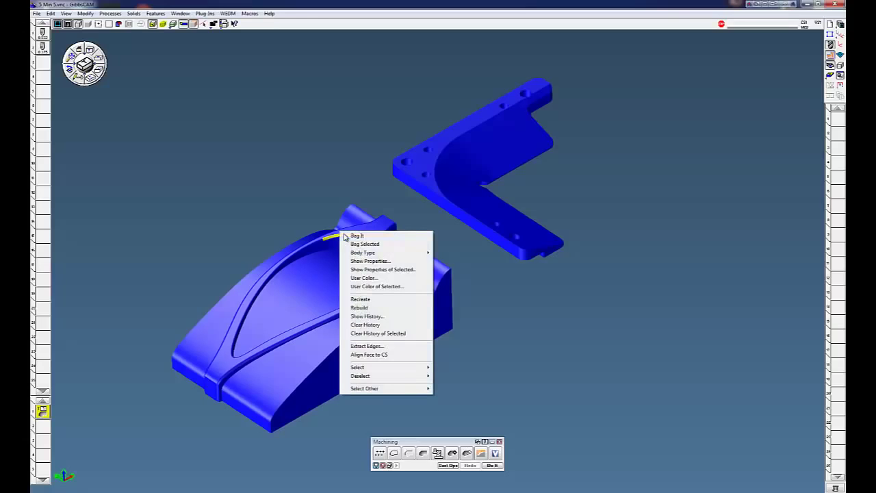
{"action": "left_click", "coordinate": [333, 173]}
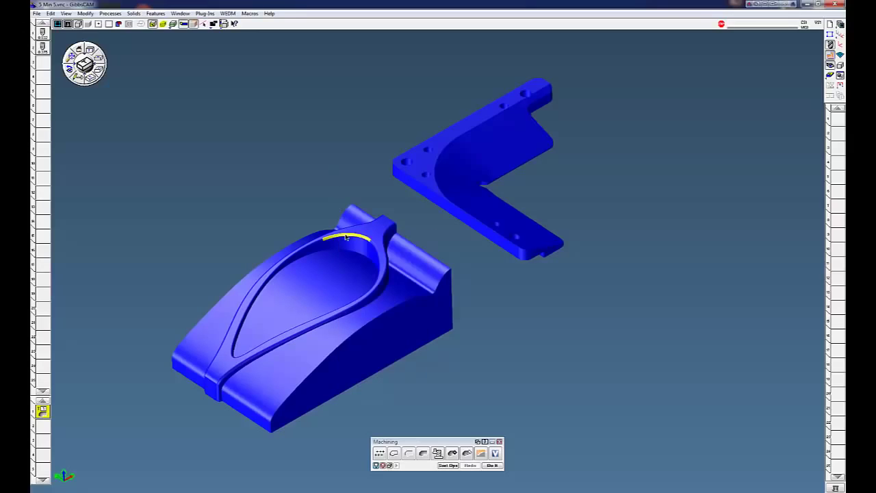
{"action": "right_click", "coordinate": [347, 237]}
{"action": "mouse_move", "coordinate": [368, 371]}
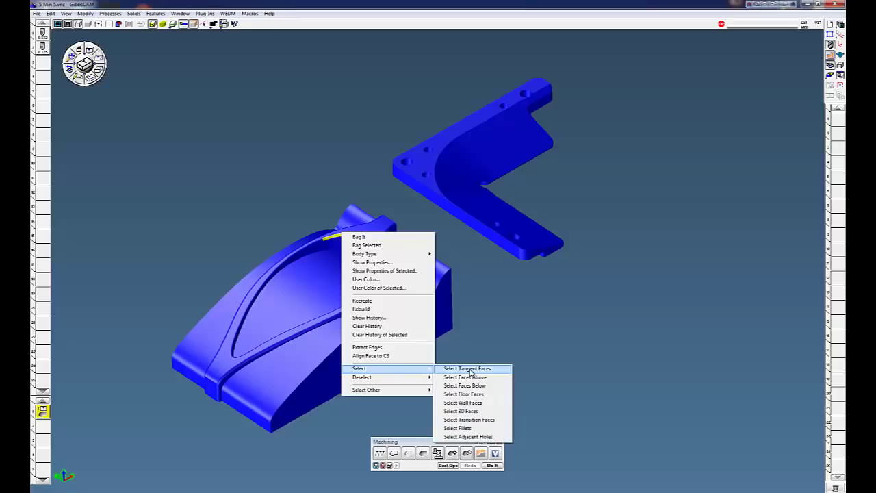
{"action": "left_click", "coordinate": [460, 428]}
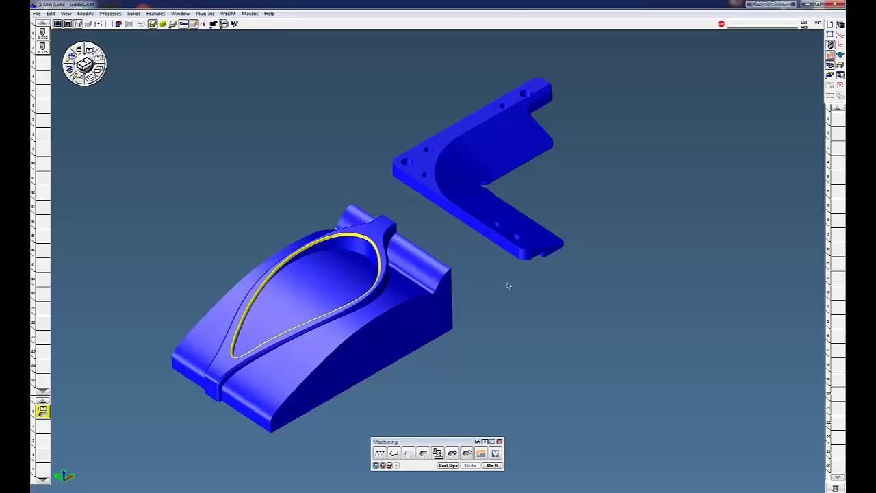
{"action": "left_click", "coordinate": [492, 466]}
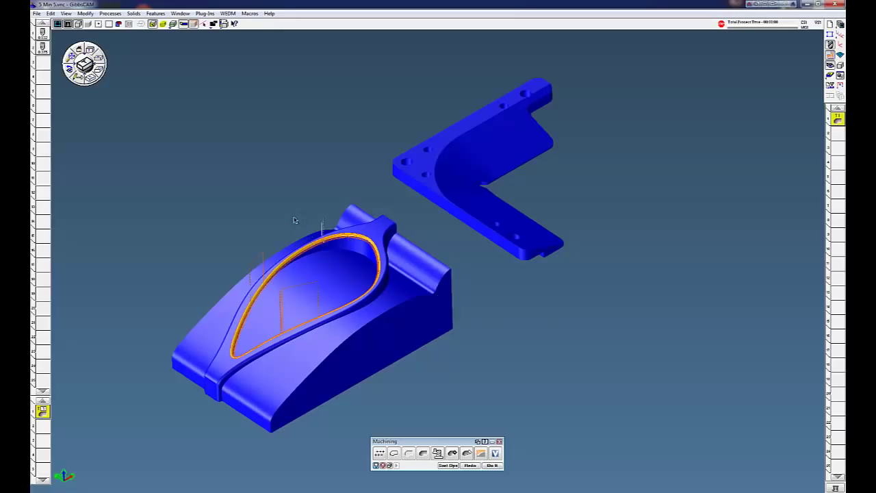
Step: Examine the climb toolpath passes and retracts on the pocket rim fillet, and simulate the cut
{"action": "scroll", "coordinate": [302, 232], "scroll_direction": "up", "scroll_amount": 5}
{"action": "scroll", "coordinate": [421, 321], "scroll_direction": "down", "scroll_amount": 3}
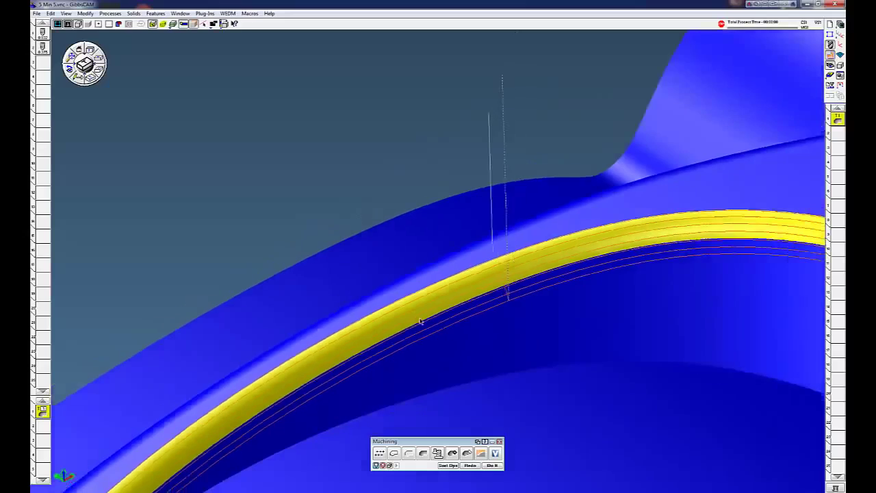
{"action": "scroll", "coordinate": [511, 265], "scroll_direction": "up", "scroll_amount": 2}
{"action": "scroll", "coordinate": [511, 264], "scroll_direction": "down", "scroll_amount": 5}
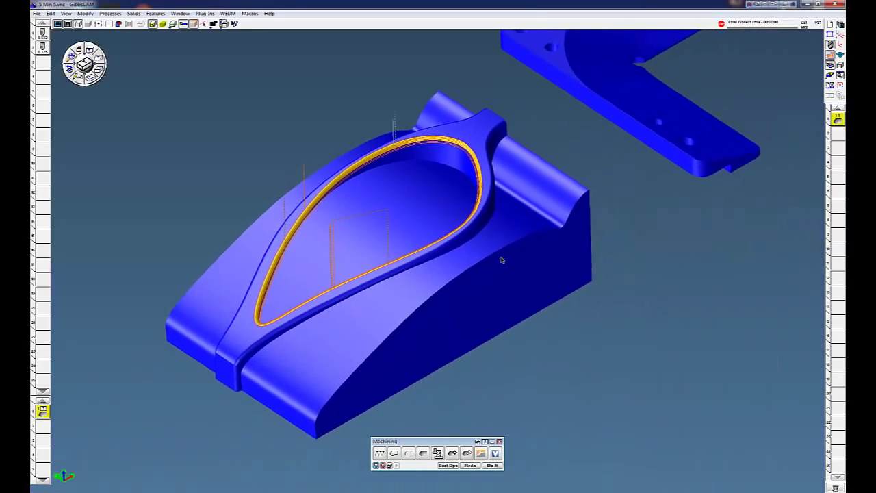
{"action": "scroll", "coordinate": [491, 264], "scroll_direction": "up", "scroll_amount": 1}
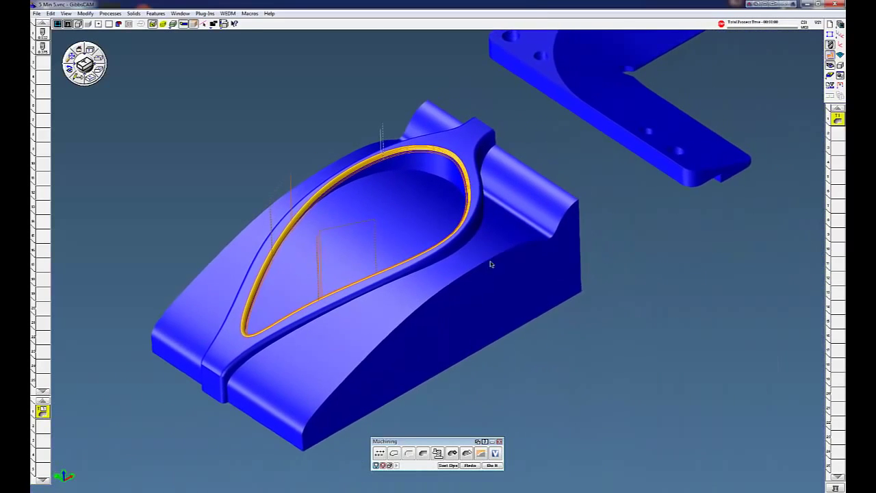
{"action": "left_click", "coordinate": [830, 75]}
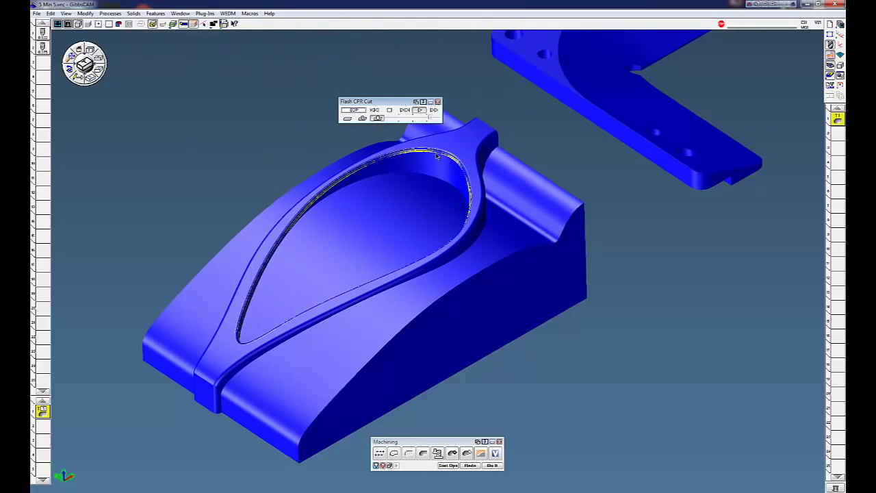
Step: Load the saved process Surface Flow 2 Spiral, review its settings and regenerate the toolpath on the pocket rim fillet
{"action": "left_click", "coordinate": [110, 13]}
{"action": "mouse_move", "coordinate": [128, 84]}
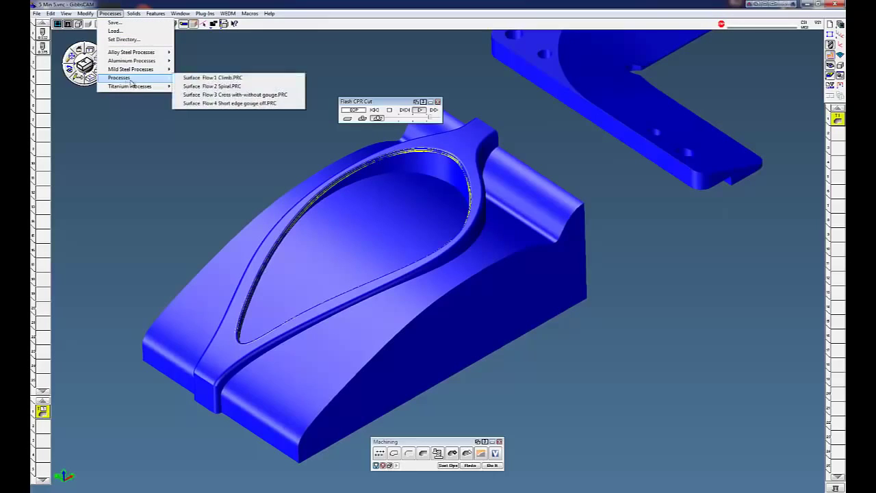
{"action": "left_click", "coordinate": [206, 86]}
{"action": "double_click", "coordinate": [46, 413]}
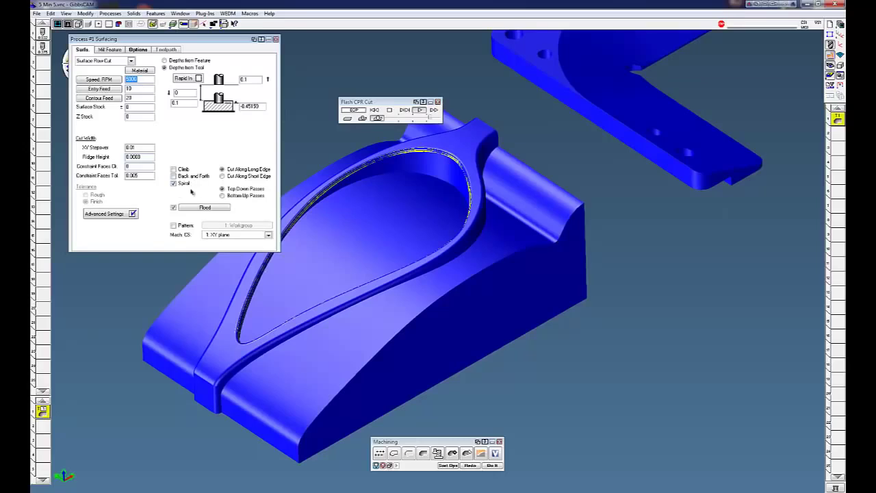
{"action": "left_click", "coordinate": [276, 39]}
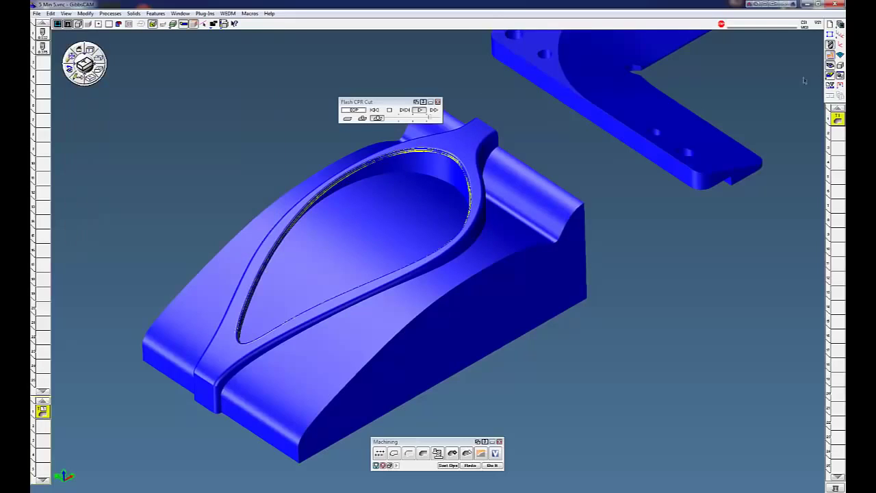
{"action": "left_click", "coordinate": [474, 466]}
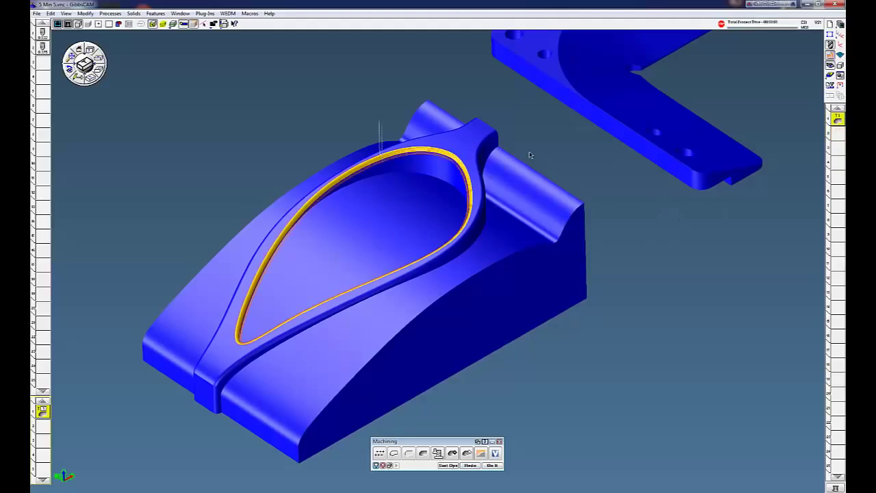
Step: Examine the spiral toolpath on the pocket rim fillet and simulate its cut
{"action": "scroll", "coordinate": [377, 153], "scroll_direction": "up", "scroll_amount": 5}
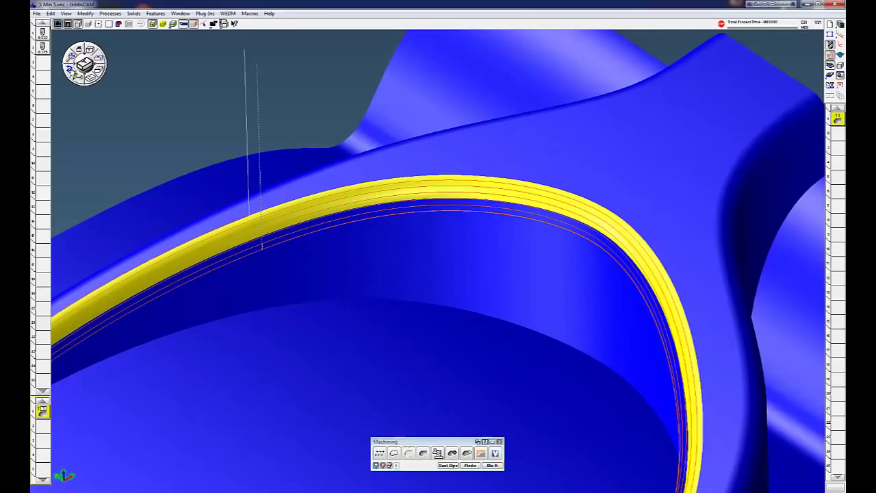
{"action": "scroll", "coordinate": [405, 162], "scroll_direction": "down", "scroll_amount": 5}
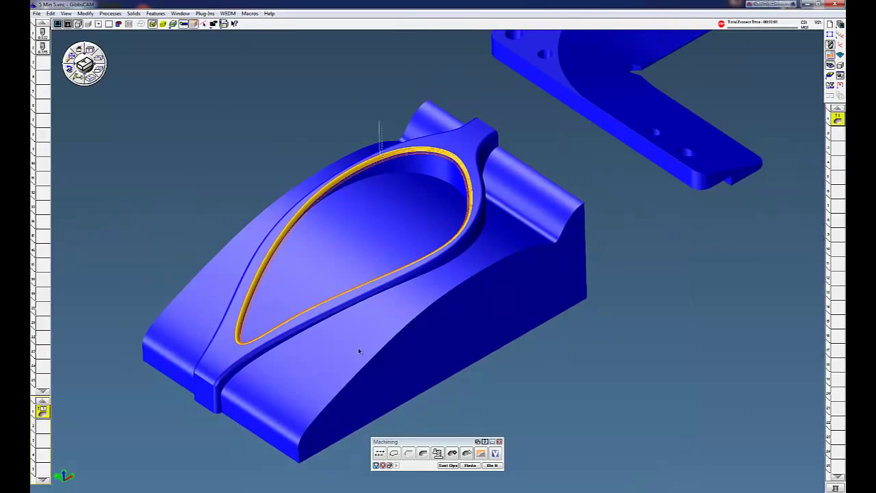
{"action": "left_click", "coordinate": [831, 75]}
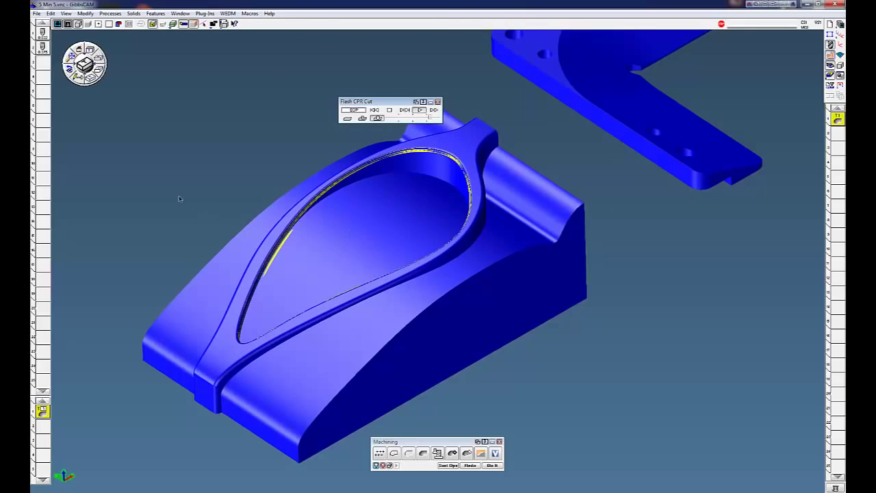
Step: Inspect the simulated cut and the spiral passes up close along the curved side of the pocket rim for gouging
{"action": "left_click_drag", "start_coordinate": [167, 193], "coordinate": [363, 327]}
{"action": "mouse_move", "coordinate": [481, 242]}
{"action": "middle_mouse_down"}
{"action": "mouse_move", "coordinate": [512, 167]}
{"action": "mouse_move", "coordinate": [430, 241]}
{"action": "mouse_move", "coordinate": [712, 115]}
{"action": "mouse_move", "coordinate": [347, 198]}
{"action": "middle_mouse_up"}
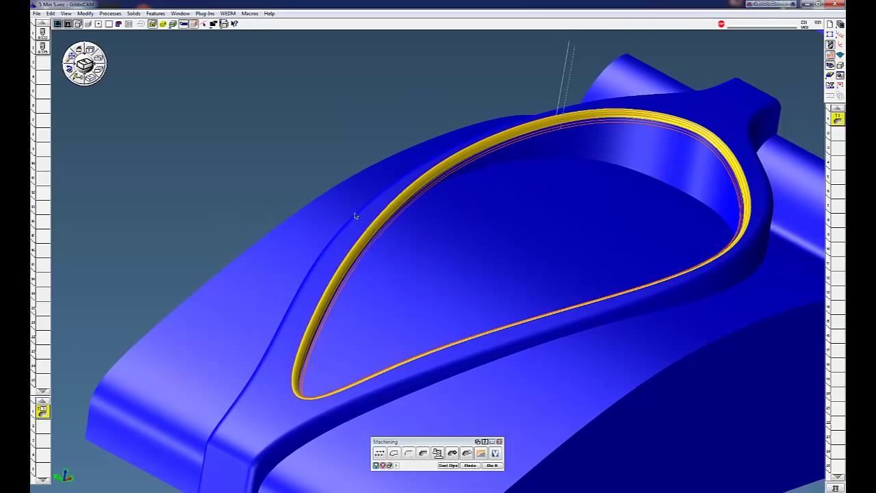
{"action": "left_click_drag", "start_coordinate": [344, 205], "coordinate": [433, 297]}
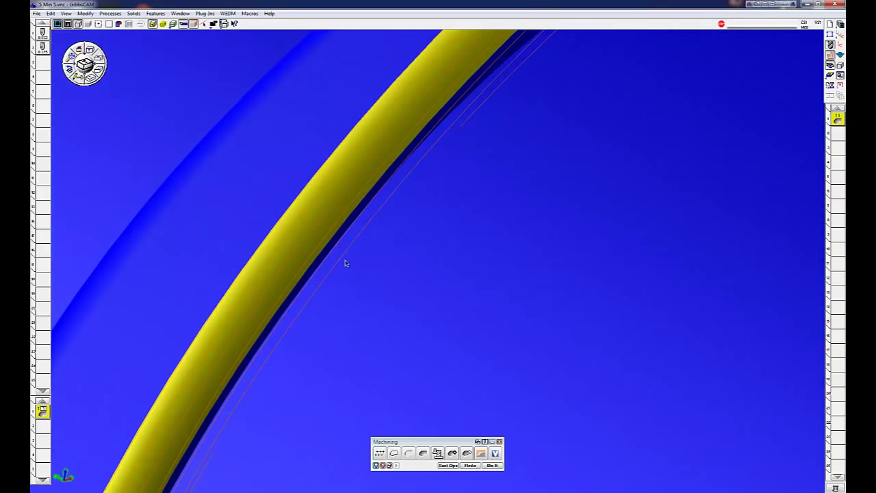
{"action": "scroll", "coordinate": [335, 256], "scroll_direction": "down", "scroll_amount": 1}
{"action": "scroll", "coordinate": [335, 255], "scroll_direction": "down", "scroll_amount": 3}
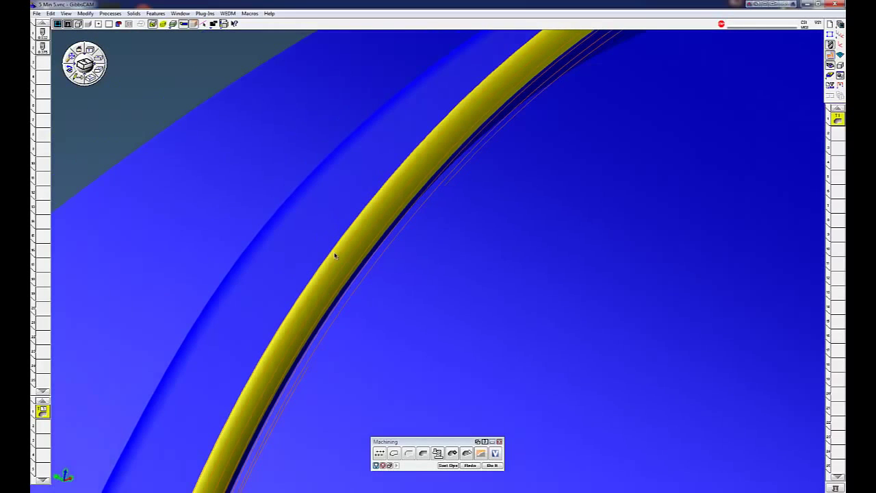
{"action": "scroll", "coordinate": [397, 280], "scroll_direction": "down", "scroll_amount": 6}
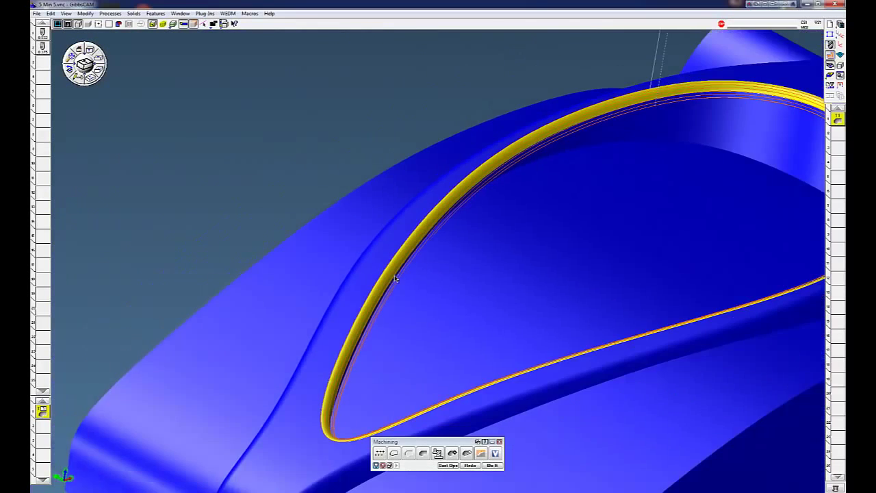
Step: Turn on Gouge Protect in the spiral surfacing process and regenerate the rim fillet toolpath
{"action": "double_click", "coordinate": [43, 412]}
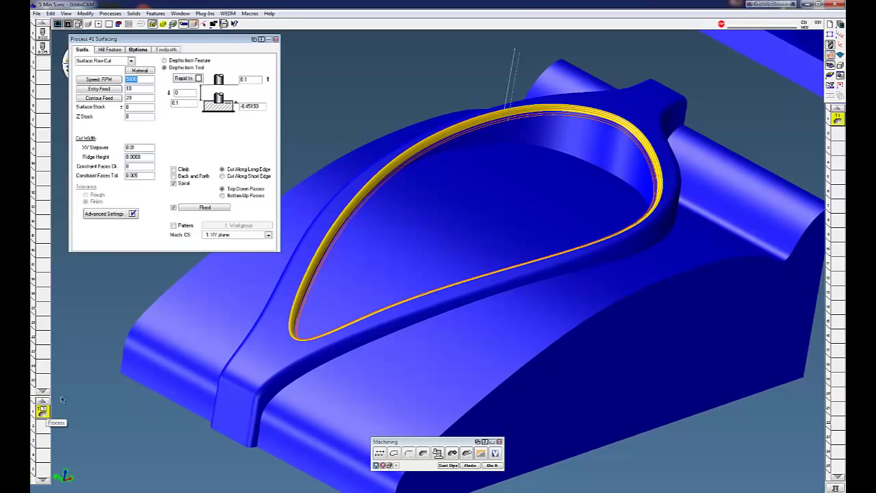
{"action": "left_click", "coordinate": [138, 50]}
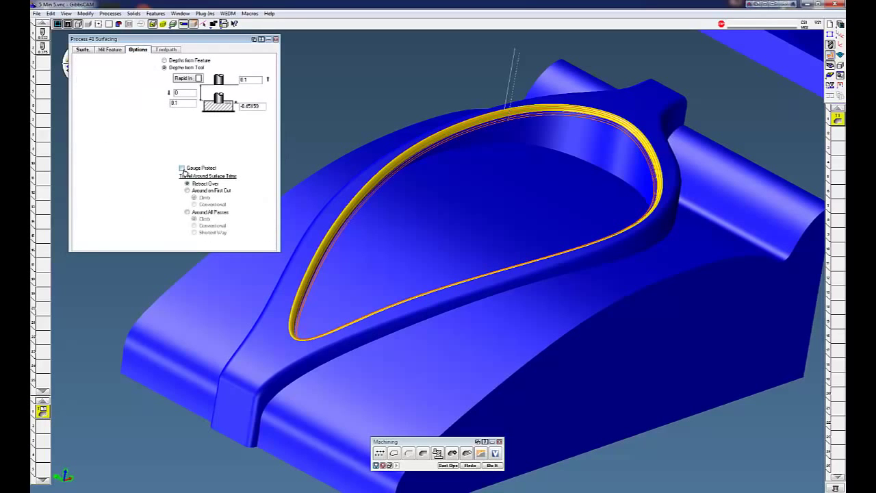
{"action": "left_click", "coordinate": [276, 40]}
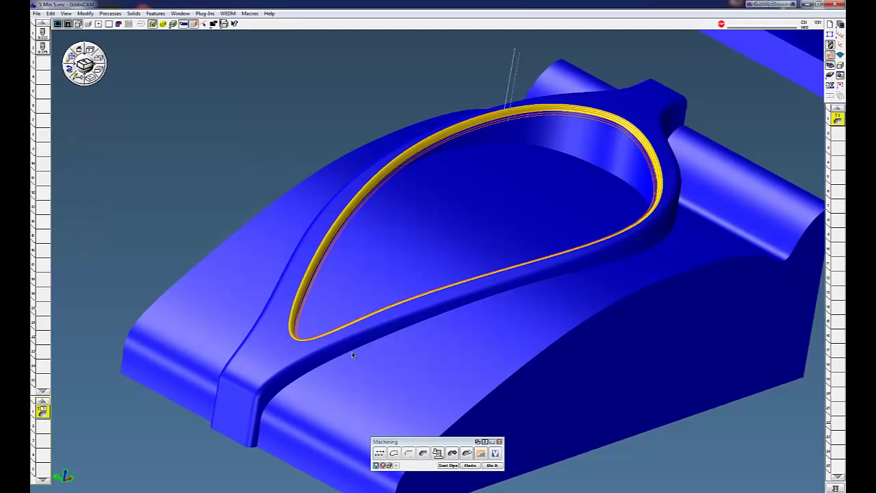
{"action": "left_click", "coordinate": [487, 466]}
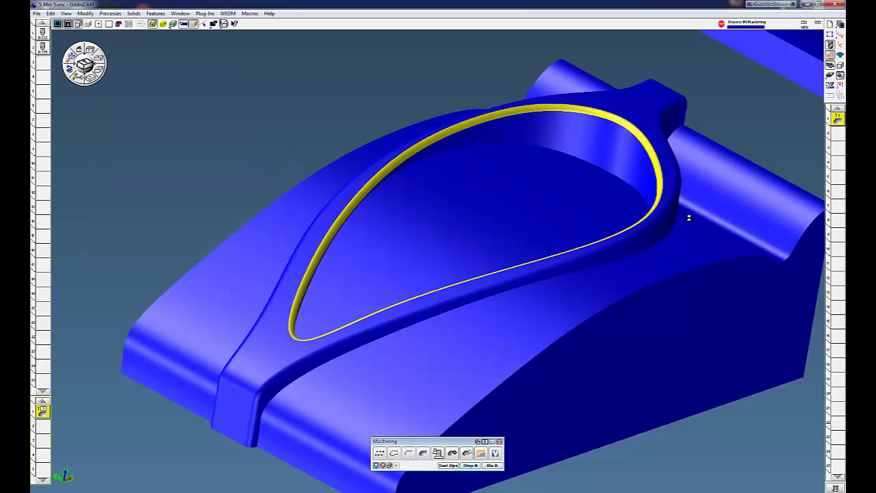
Step: Examine the regenerated gouge-protected spiral toolpath and simulate its cut
{"action": "scroll", "coordinate": [373, 163], "scroll_direction": "down", "scroll_amount": 5}
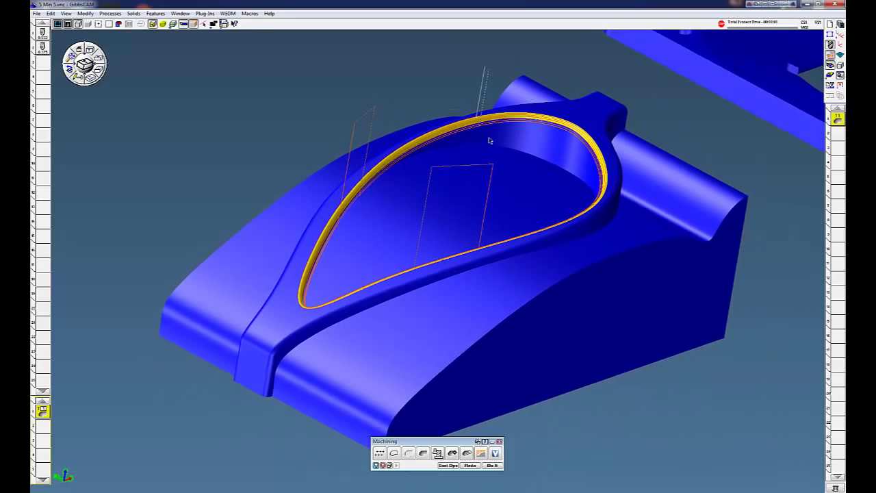
{"action": "left_click", "coordinate": [830, 78]}
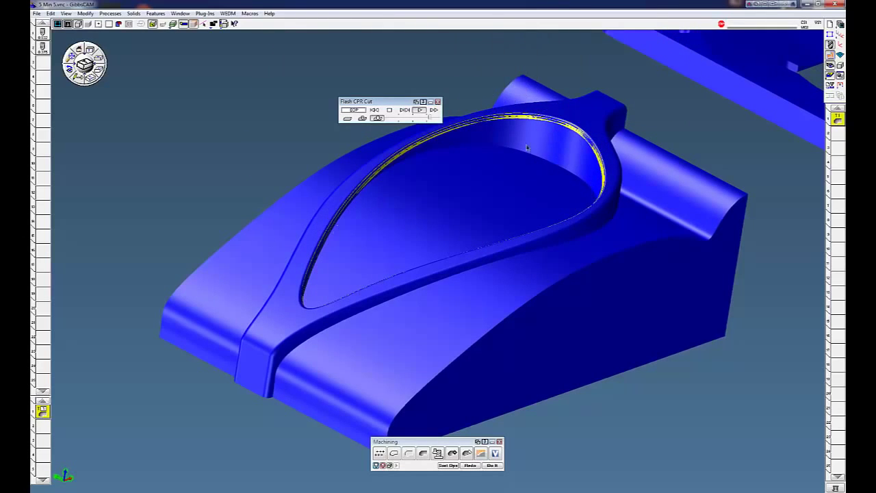
Step: Inspect the simulated gouge-protected spiral cut around the pocket rim from a steeper angle and end the simulation
{"action": "middle_click_drag", "start_coordinate": [493, 154], "coordinate": [370, 196]}
{"action": "key", "text": "Left"}
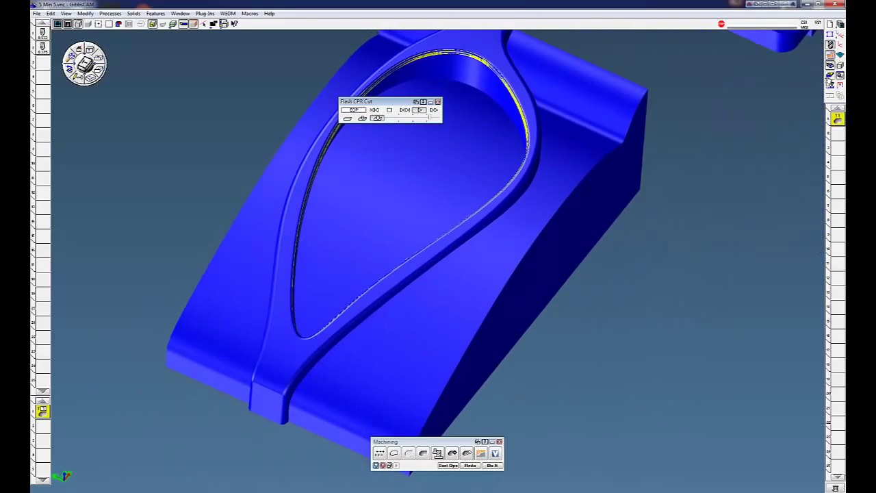
{"action": "left_click", "coordinate": [830, 76]}
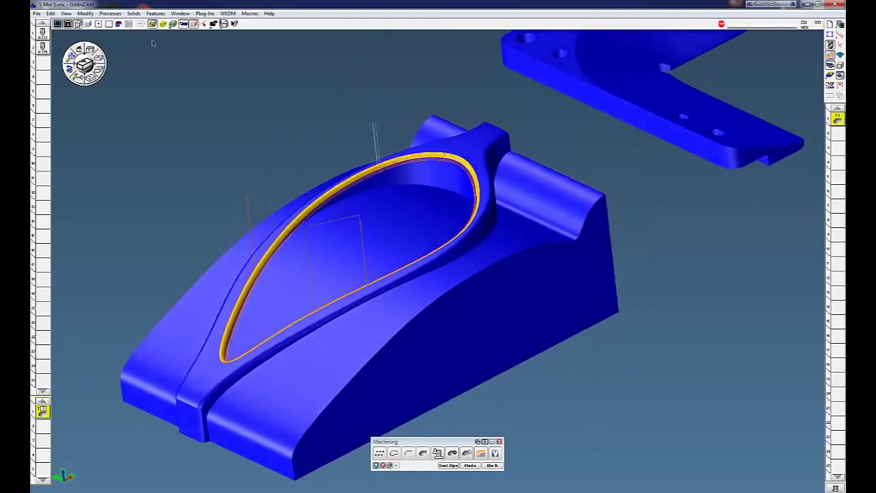
Step: Load the saved process Surface Flow 3 Cross with-without gouge.PRC and regenerate the rim fillet toolpath with it
{"action": "left_click", "coordinate": [110, 13]}
{"action": "mouse_move", "coordinate": [127, 77]}
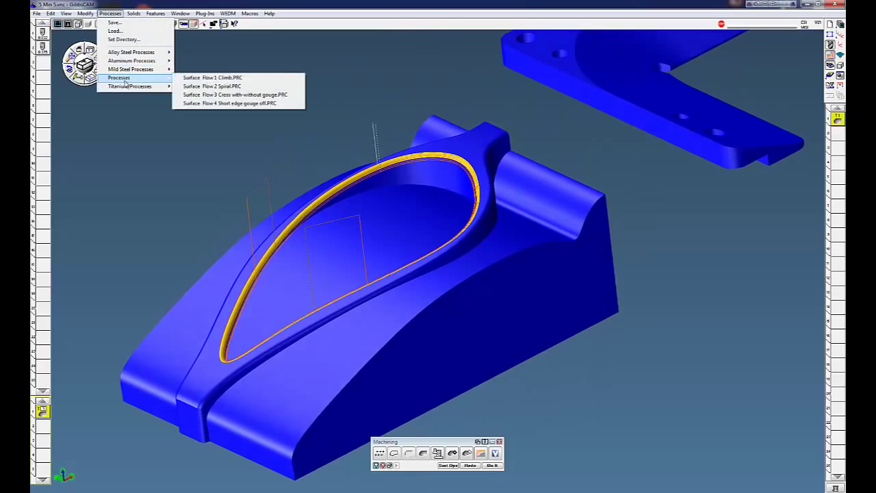
{"action": "left_click", "coordinate": [222, 98]}
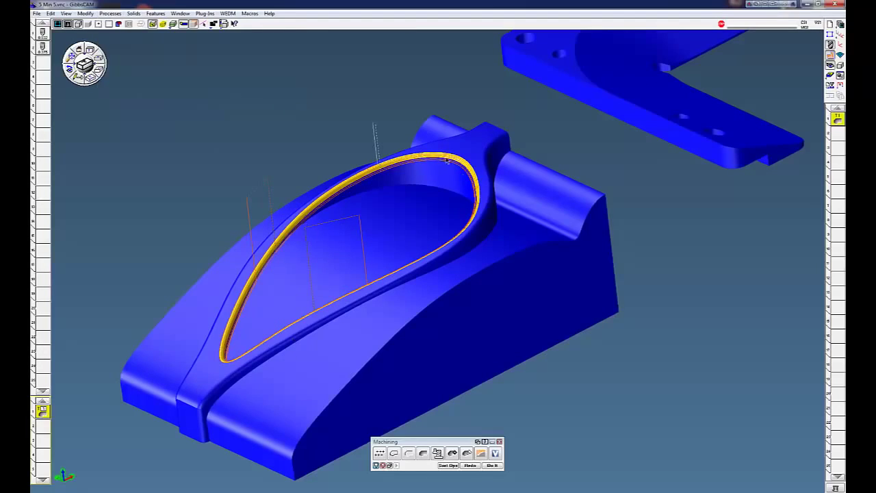
{"action": "left_click", "coordinate": [471, 465]}
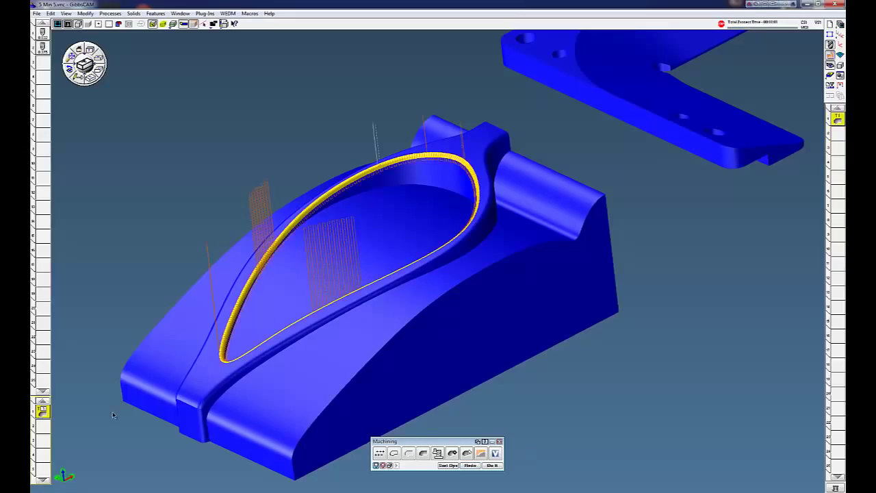
Step: Review the process's cut-along-edge settings, examine the crosswise passes on the rim fillet up close and simulate the cut
{"action": "double_click", "coordinate": [43, 412]}
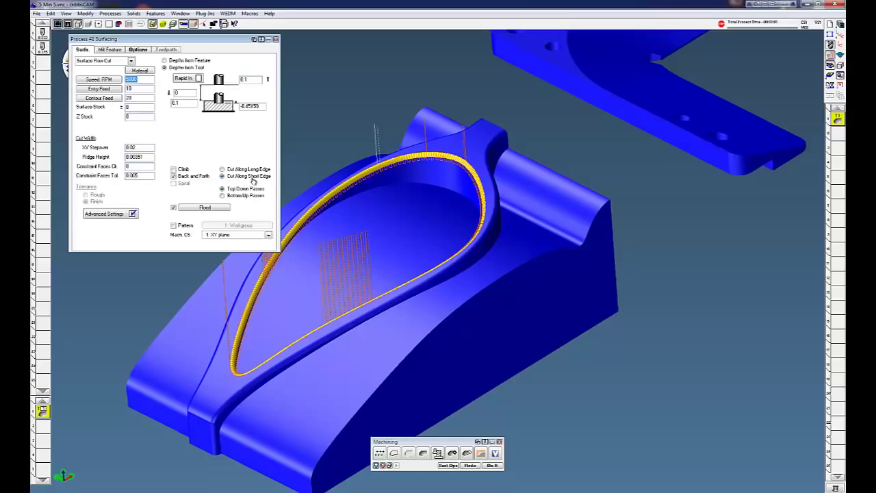
{"action": "left_click", "coordinate": [276, 39]}
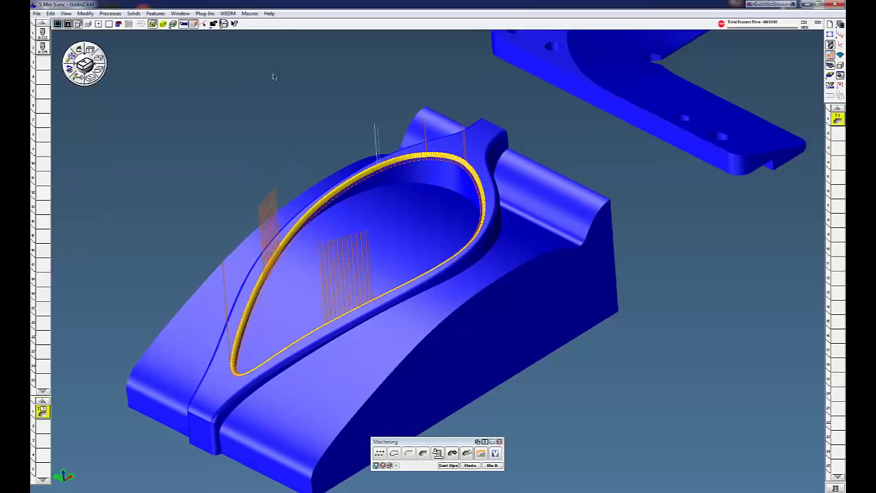
{"action": "scroll", "coordinate": [414, 216], "scroll_direction": "up", "scroll_amount": 5}
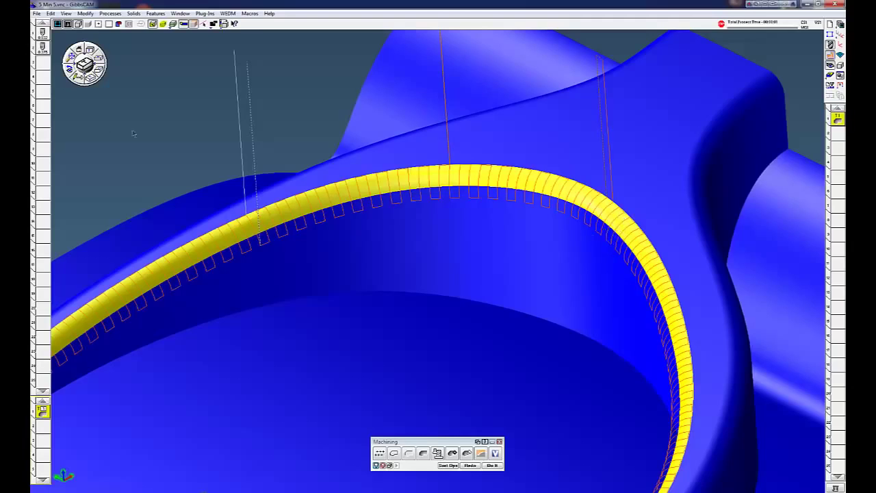
{"action": "left_click", "coordinate": [69, 72]}
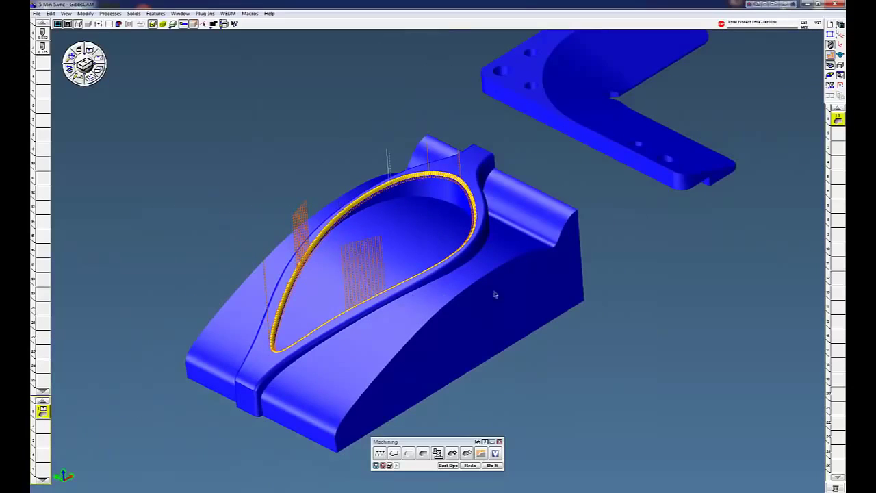
{"action": "left_click", "coordinate": [829, 78]}
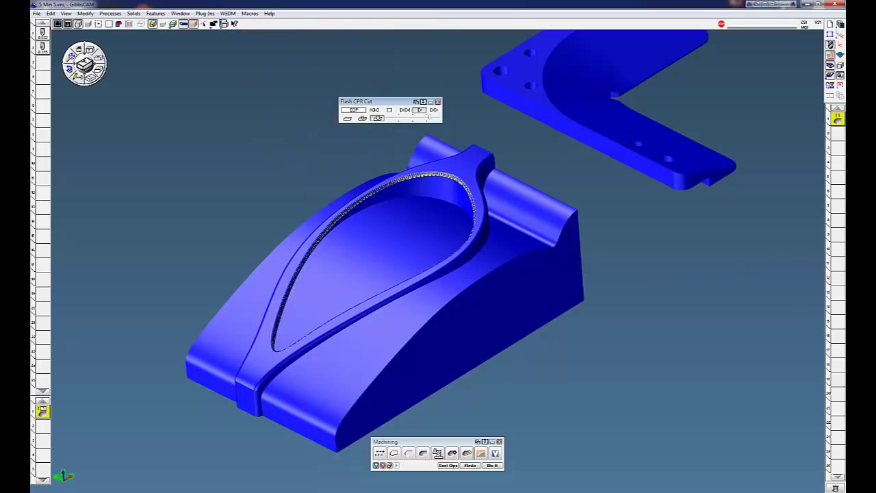
{"action": "left_click", "coordinate": [831, 74]}
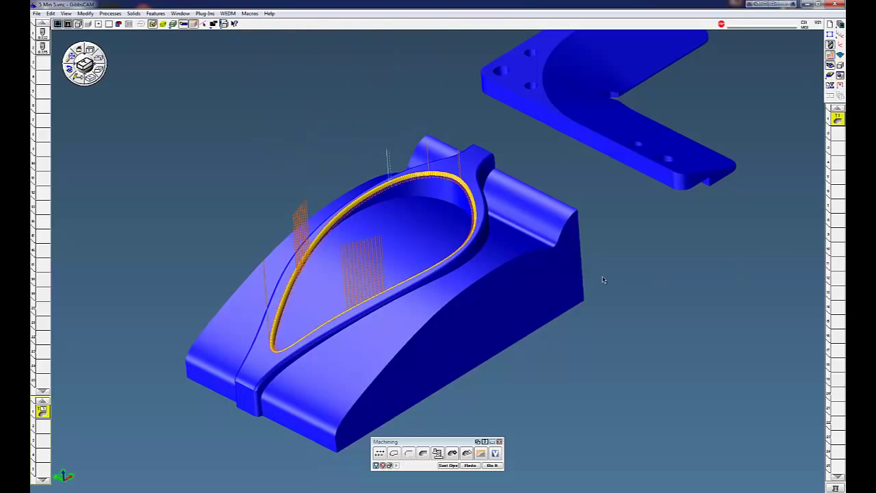
Step: Load the saved process Surface Flow 4 Short edge gouge off.PRC for machining the V-shaped bracket
{"action": "scroll", "coordinate": [603, 277], "scroll_direction": "down", "scroll_amount": 2}
{"action": "middle_click_drag", "start_coordinate": [612, 274], "coordinate": [523, 321]}
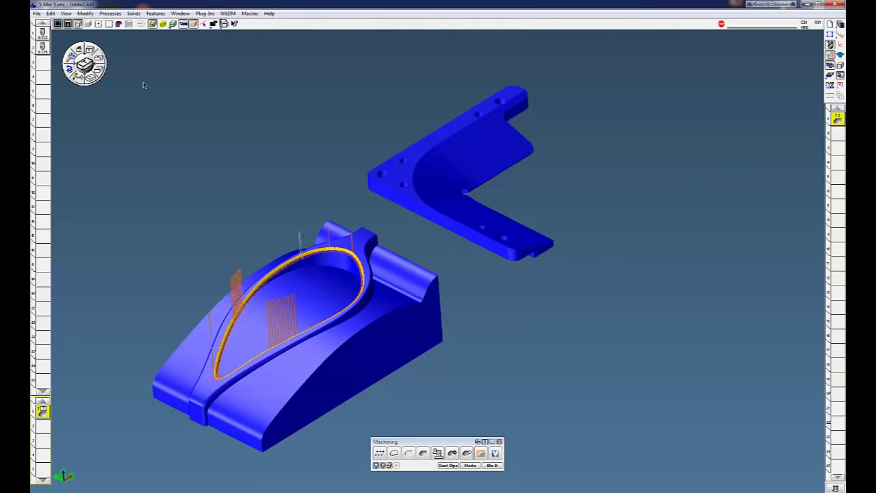
{"action": "left_click", "coordinate": [110, 13]}
{"action": "mouse_move", "coordinate": [127, 79]}
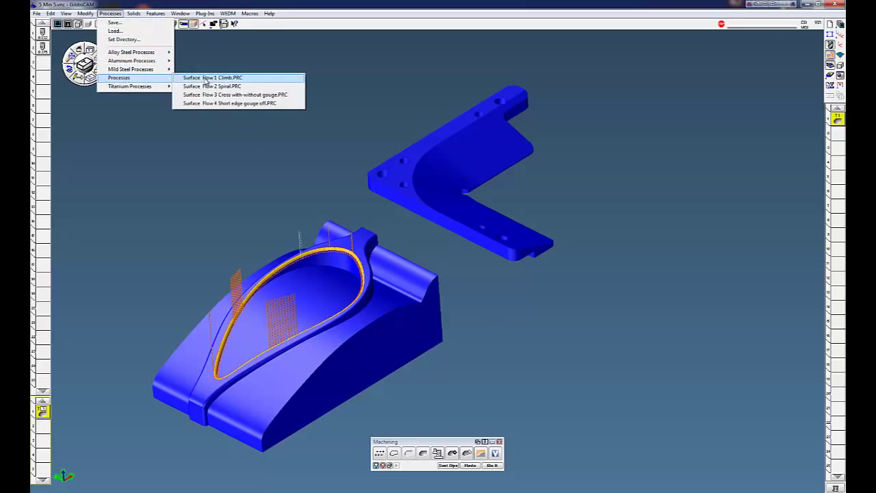
{"action": "left_click", "coordinate": [226, 102]}
Step: Try selecting the bracket's sloped and curved faces by extending one face to its tangent faces, and clear the selection
{"action": "left_click", "coordinate": [504, 157]}
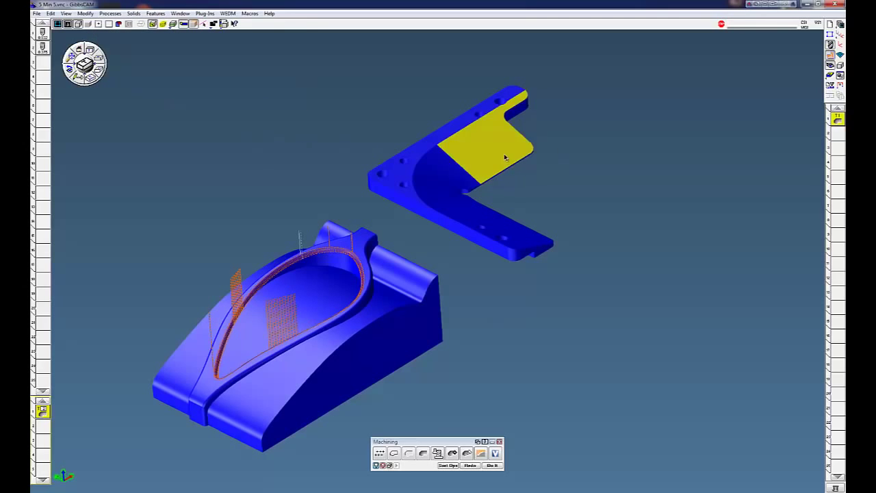
{"action": "left_click", "coordinate": [458, 182]}
{"action": "left_click", "coordinate": [483, 219]}
{"action": "left_click", "coordinate": [448, 190]}
{"action": "left_click", "coordinate": [470, 157]}
{"action": "right_click", "coordinate": [480, 155]}
{"action": "mouse_move", "coordinate": [518, 289]}
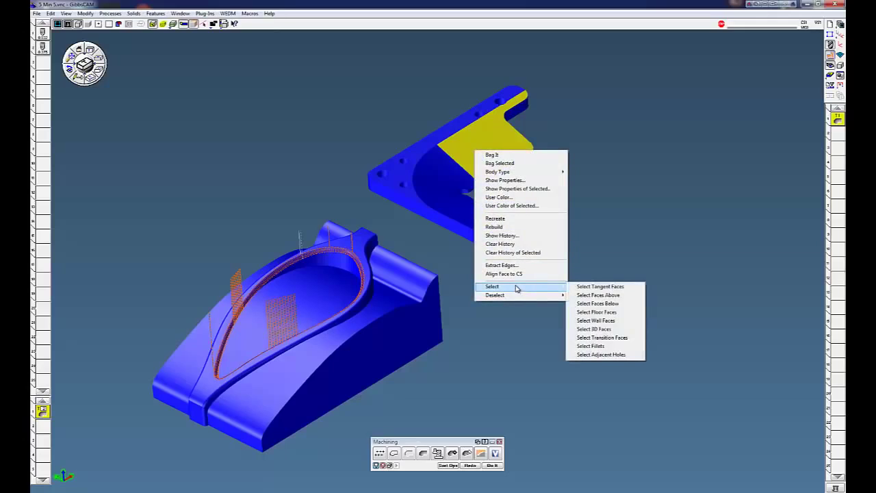
{"action": "left_click", "coordinate": [588, 288]}
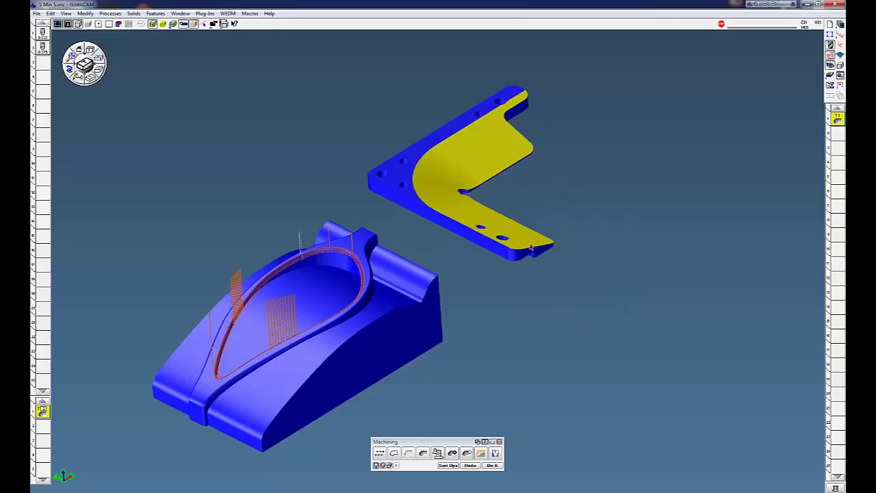
{"action": "left_click", "coordinate": [574, 216]}
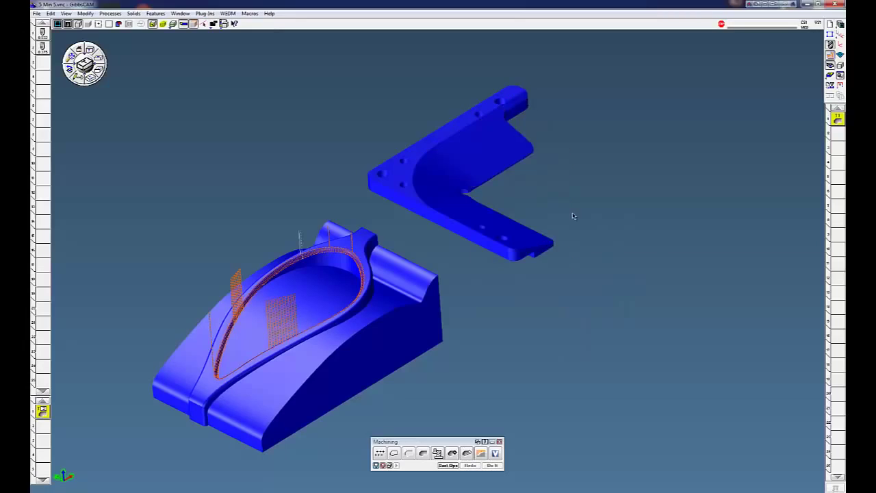
{"action": "left_click", "coordinate": [524, 241]}
{"action": "left_click", "coordinate": [459, 204], "text": "shift"}
{"action": "left_click", "coordinate": [479, 162], "text": "shift"}
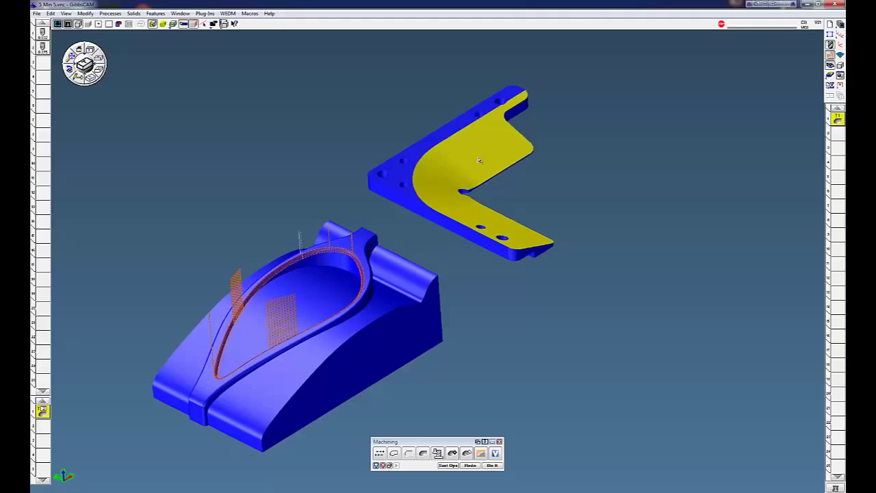
{"action": "left_click", "coordinate": [586, 183]}
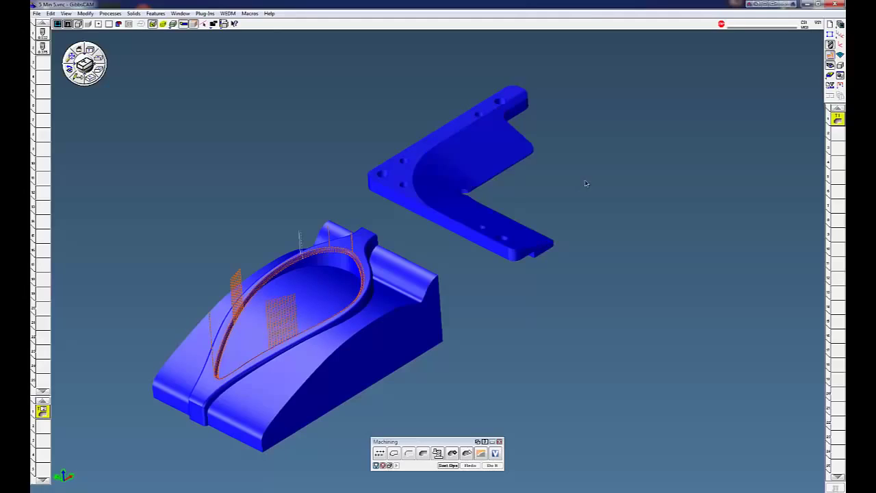
Step: Select the bracket's two sloped faces and the curved face between them in order along the arms, and generate their toolpath
{"action": "left_click", "coordinate": [517, 233]}
{"action": "left_click", "coordinate": [445, 203], "text": "shift"}
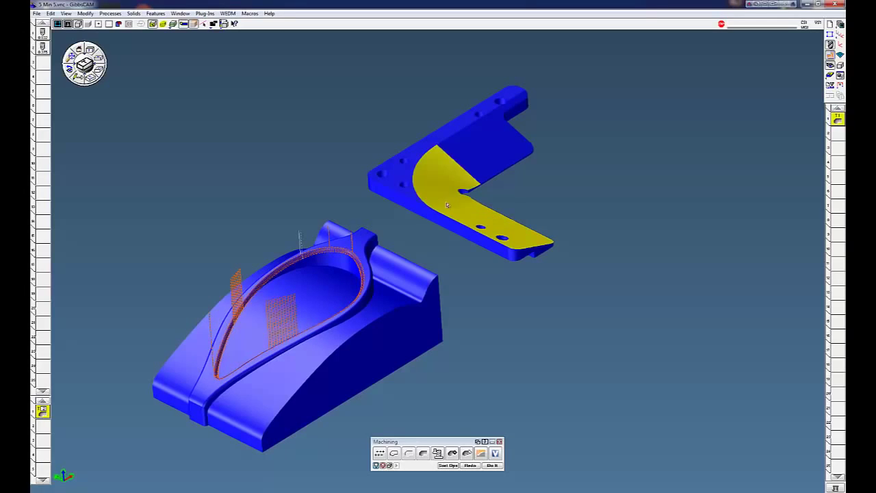
{"action": "left_click", "coordinate": [469, 155], "text": "shift"}
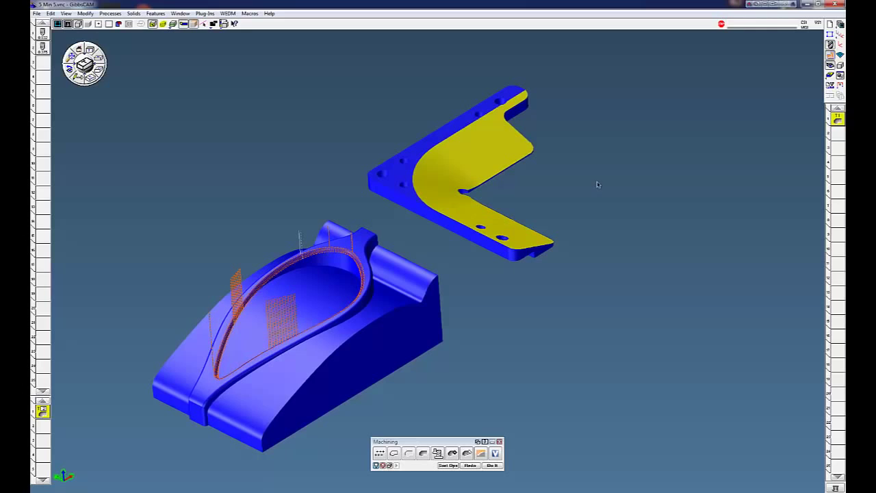
{"action": "left_click", "coordinate": [470, 466]}
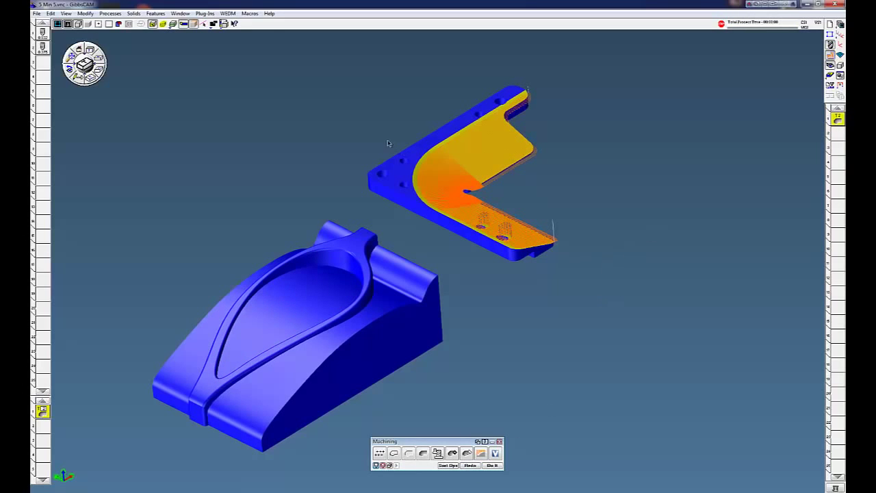
Step: Examine the short-edge toolpath across the bracket's sloped faces, inner corner and the two holes from several angles
{"action": "scroll", "coordinate": [551, 239], "scroll_direction": "up", "scroll_amount": 6}
{"action": "scroll", "coordinate": [551, 239], "scroll_direction": "down", "scroll_amount": 2}
{"action": "scroll", "coordinate": [552, 239], "scroll_direction": "down", "scroll_amount": 3}
{"action": "key", "text": "Left"}
{"action": "key", "text": "Left"}
{"action": "key", "text": "Left"}
{"action": "scroll", "coordinate": [552, 239], "scroll_direction": "up", "scroll_amount": 3}
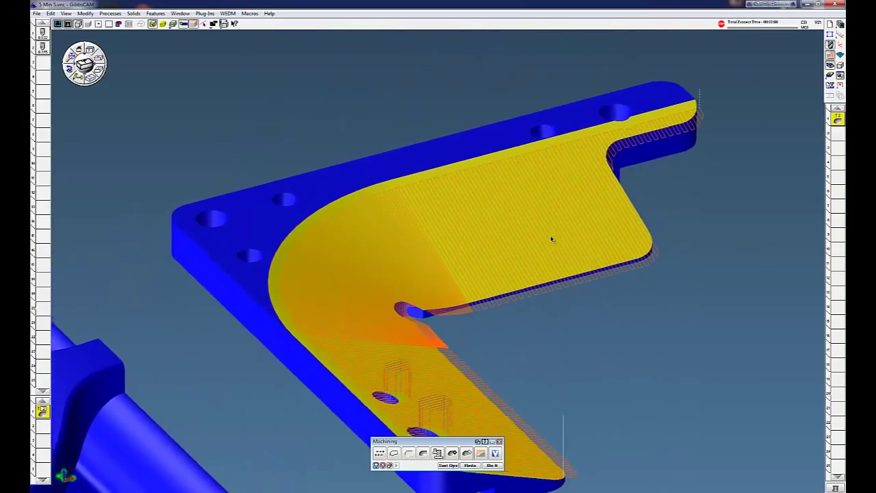
{"action": "scroll", "coordinate": [487, 361], "scroll_direction": "down", "scroll_amount": 2}
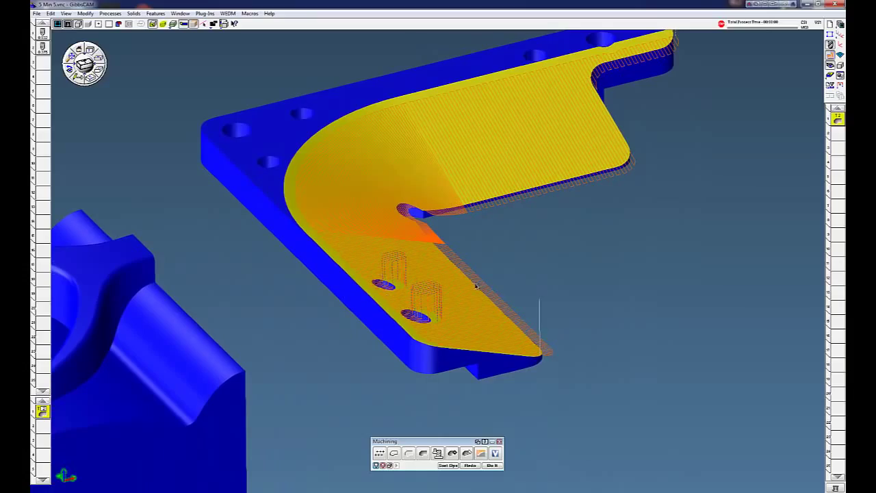
{"action": "key", "text": "Left"}
{"action": "key", "text": "Left"}
{"action": "key", "text": "Left"}
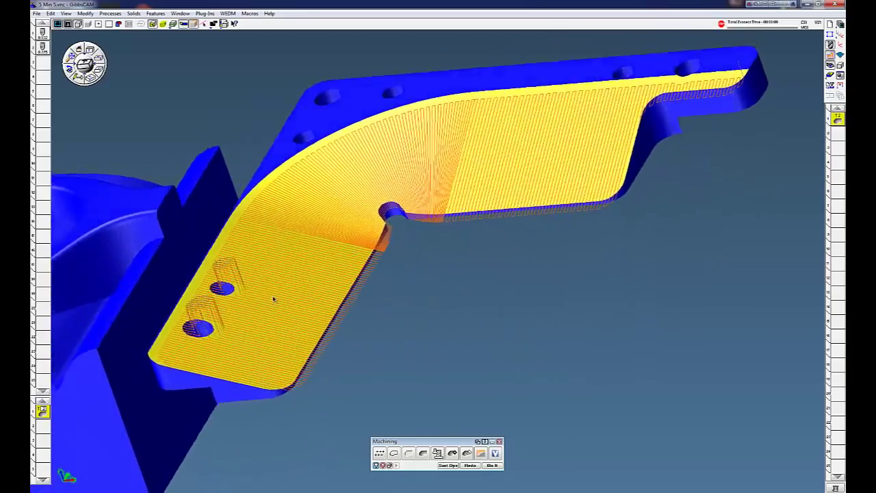
{"action": "middle_click_drag", "start_coordinate": [273, 299], "coordinate": [469, 232]}
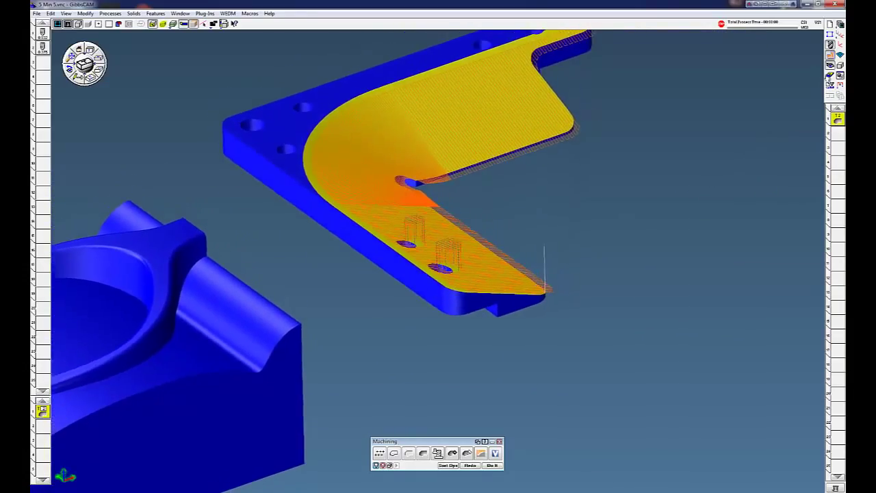
Step: Leave machining, store the original bracket solid in the Body Bag and place a copy of it in the workspace
{"action": "left_click", "coordinate": [830, 55]}
{"action": "left_click", "coordinate": [658, 185]}
{"action": "scroll", "coordinate": [658, 186], "scroll_direction": "down", "scroll_amount": 4}
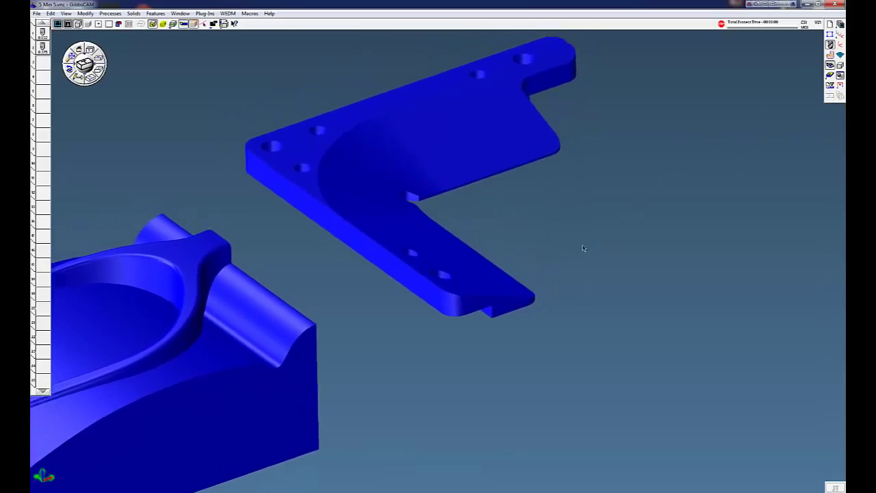
{"action": "double_click", "coordinate": [458, 192]}
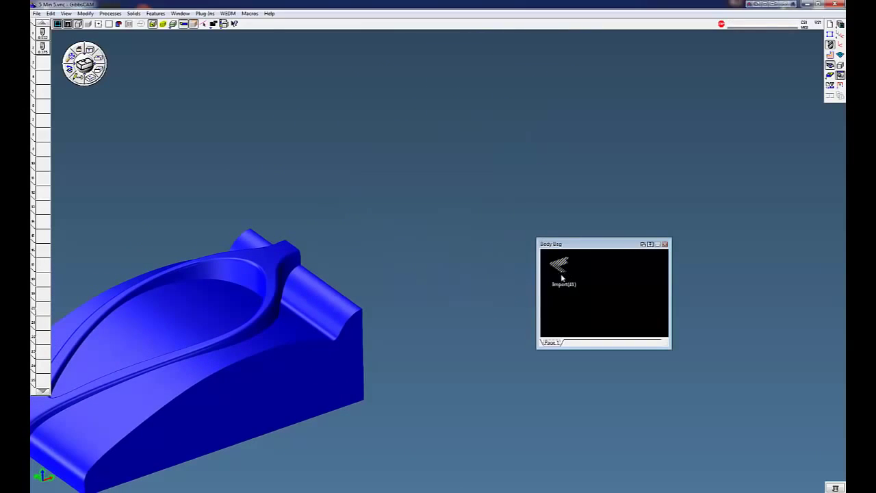
{"action": "double_click", "coordinate": [565, 286]}
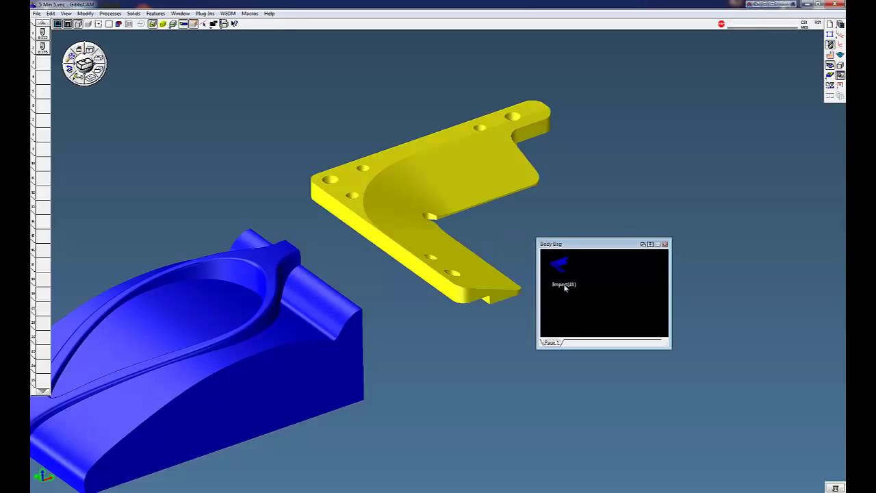
{"action": "left_click", "coordinate": [664, 244]}
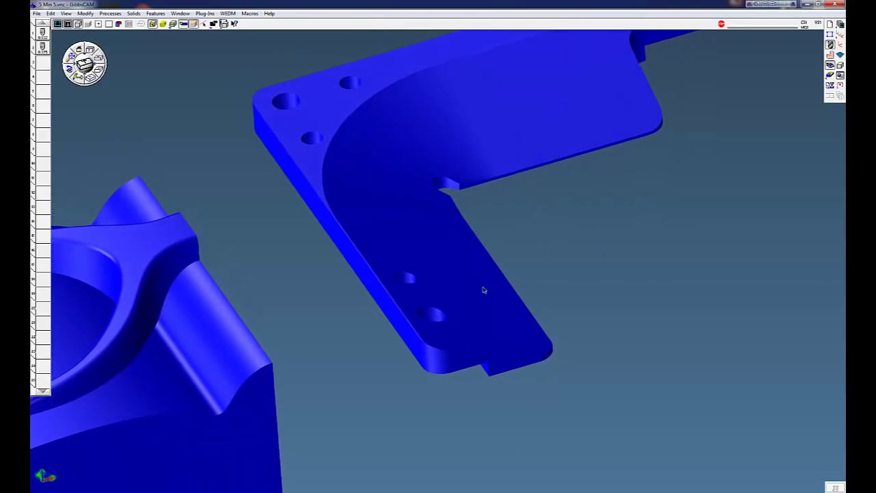
Step: Remove the two holes from the copied bracket's sloped arm by separating their wall faces from the solid
{"action": "left_click", "coordinate": [441, 316]}
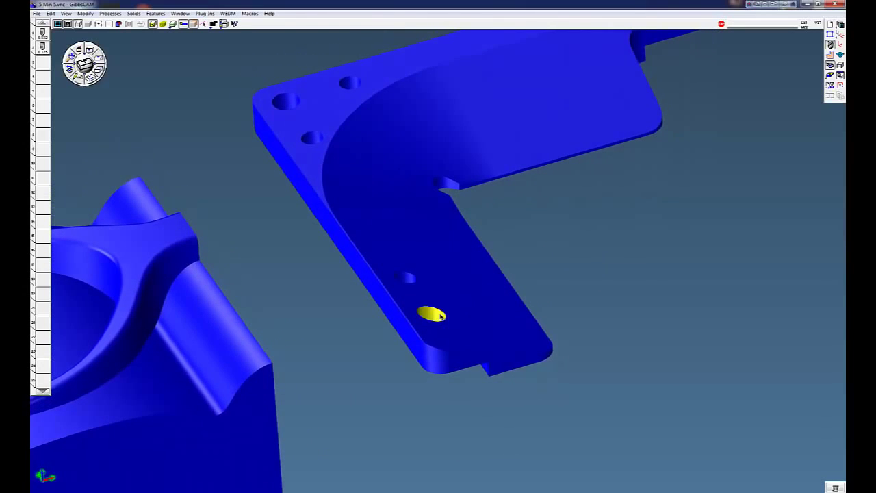
{"action": "left_click", "coordinate": [409, 280]}
{"action": "left_click", "coordinate": [840, 65]}
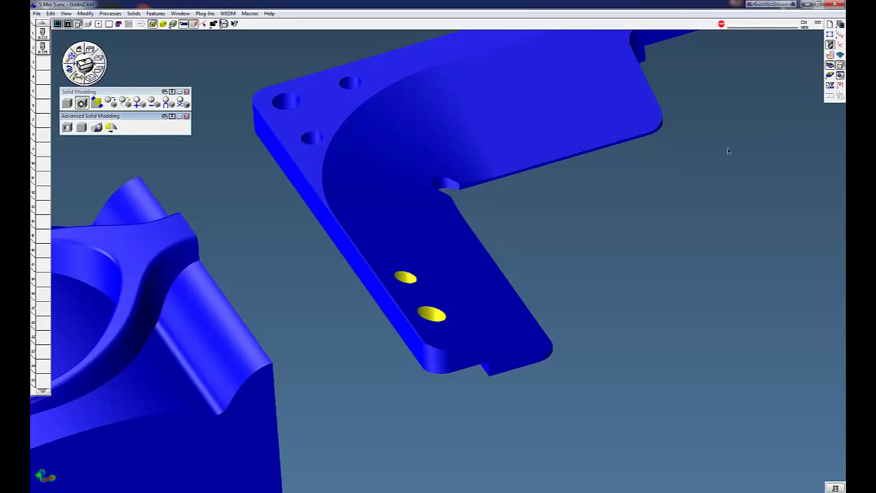
{"action": "left_click", "coordinate": [97, 127]}
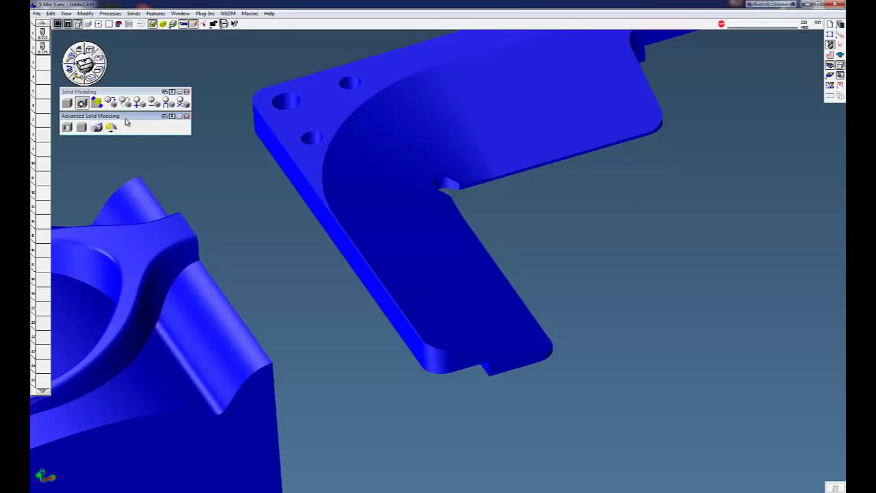
{"action": "left_click", "coordinate": [187, 92]}
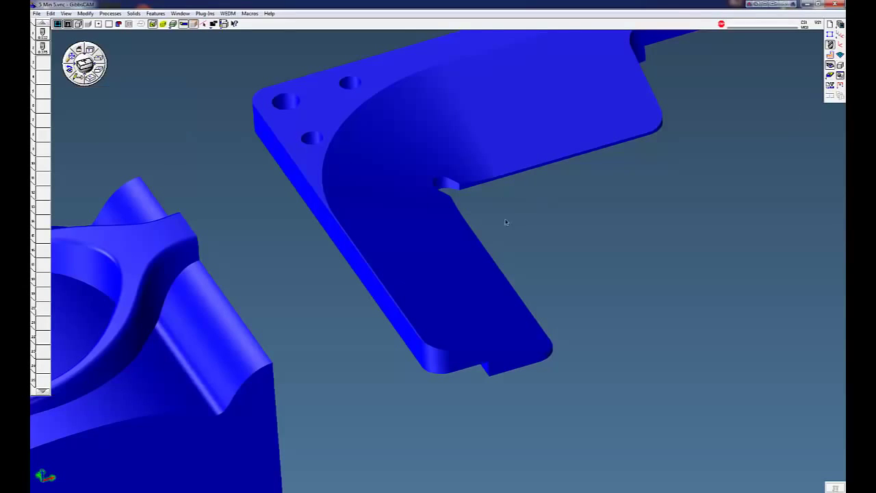
Step: Move the bracket without the two arm holes into the Body Bag, leaving the separated hole plugs in the workspace
{"action": "left_click", "coordinate": [472, 151]}
{"action": "key", "text": "ctrl+b"}
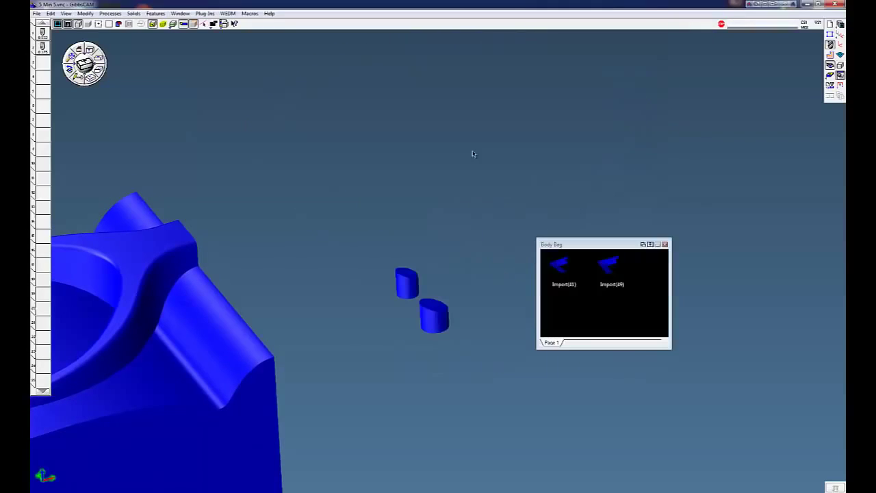
Step: Put the two separated hole plugs into the Body Bag
{"action": "left_click", "coordinate": [438, 322]}
{"action": "key", "text": "ctrl+b"}
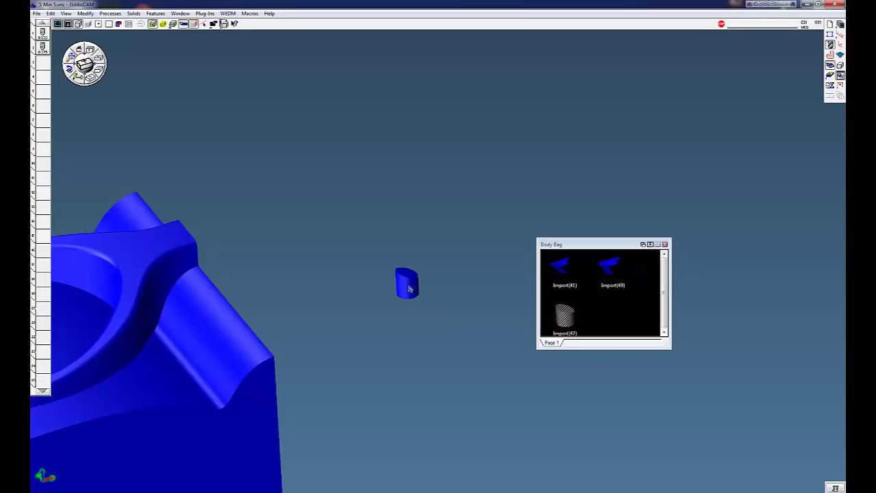
{"action": "left_click", "coordinate": [409, 289]}
{"action": "key", "text": "ctrl+b"}
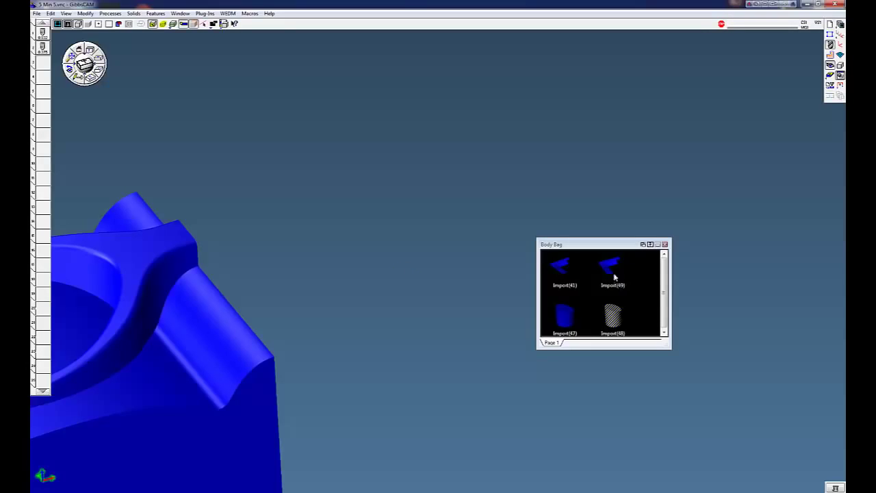
Step: Return the original bracket to the Body Bag, place the bracket without the two arm holes in the workspace, and close the bag
{"action": "double_click", "coordinate": [560, 268]}
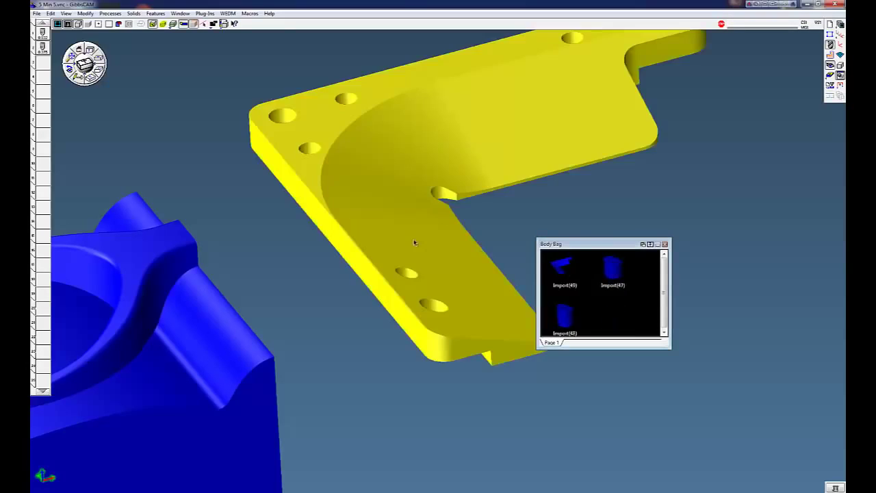
{"action": "double_click", "coordinate": [414, 242]}
{"action": "double_click", "coordinate": [566, 267]}
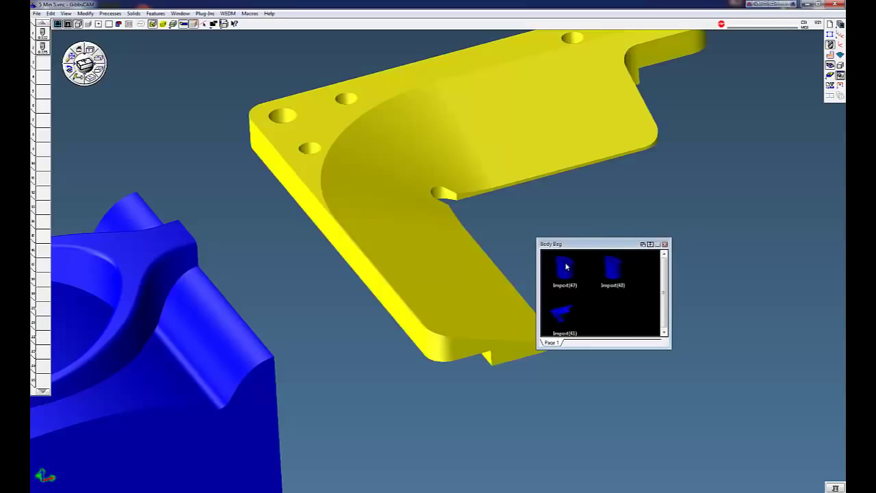
{"action": "left_click", "coordinate": [665, 245]}
{"action": "left_click", "coordinate": [711, 187]}
{"action": "scroll", "coordinate": [713, 185], "scroll_direction": "down", "scroll_amount": 1}
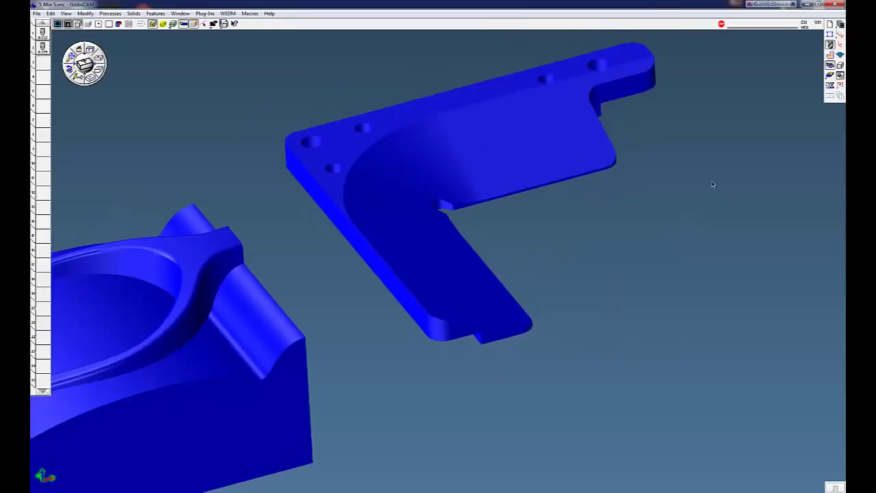
Step: Select the sloped faces and inner corner of the hole-free bracket and recalculate the existing surfacing toolpath on them
{"action": "left_click", "coordinate": [440, 280]}
{"action": "left_click", "coordinate": [482, 167], "text": "shift"}
{"action": "left_click", "coordinate": [513, 158], "text": "shift"}
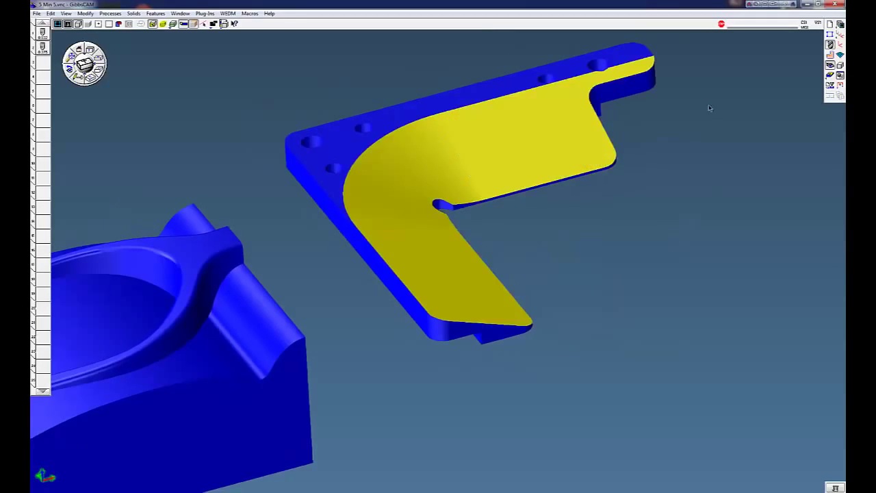
{"action": "left_click", "coordinate": [831, 55]}
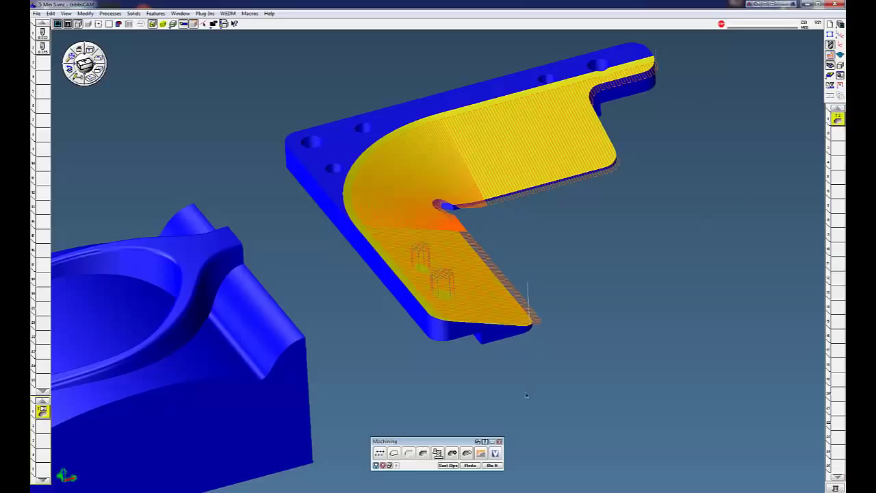
{"action": "left_click", "coordinate": [475, 467]}
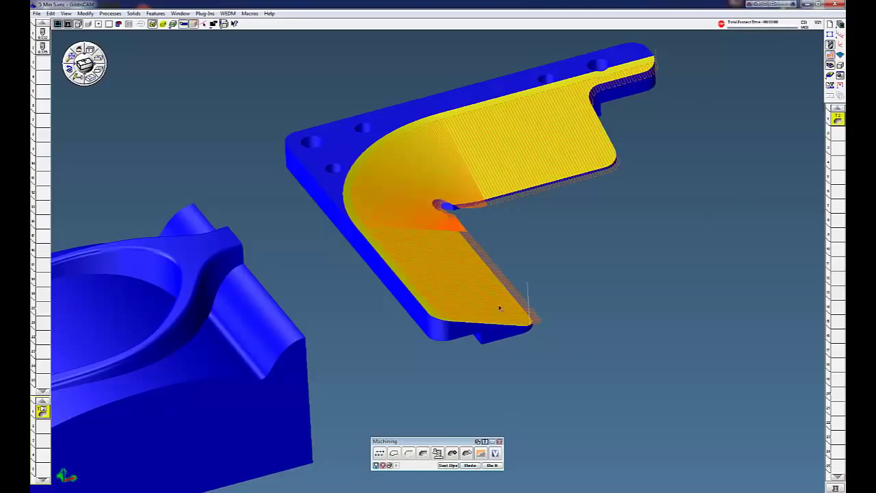
Step: Turn on Gouge Protect with Retract Over in the surfacing process, recalculate the toolpath and examine it around the inner corner
{"action": "middle_click_drag", "start_coordinate": [491, 171], "coordinate": [97, 397]}
{"action": "middle_click_drag", "start_coordinate": [463, 181], "coordinate": [591, 94]}
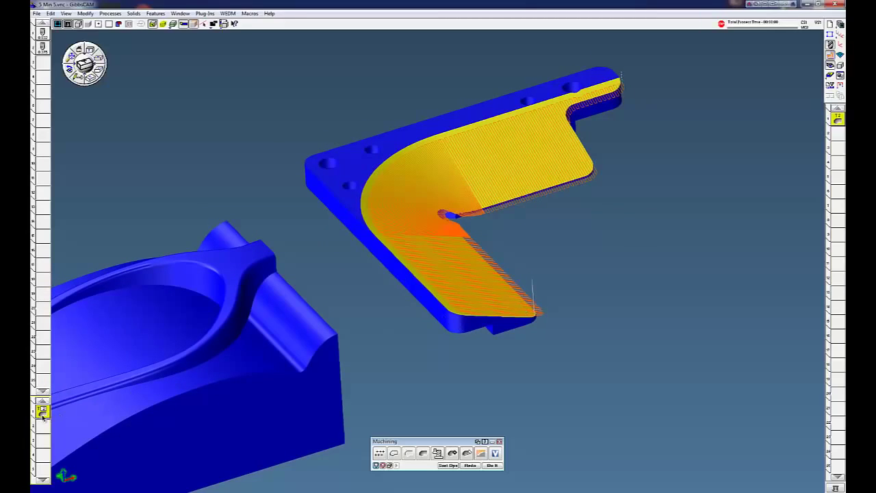
{"action": "double_click", "coordinate": [42, 411]}
{"action": "left_click", "coordinate": [143, 51]}
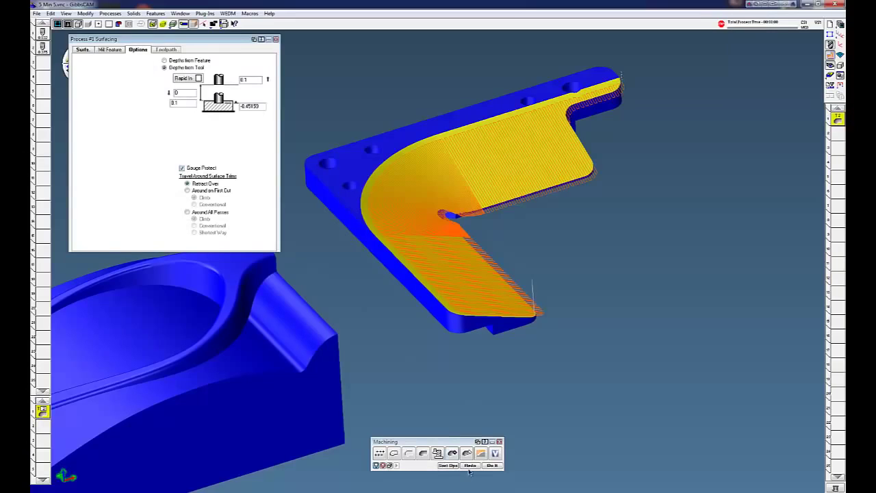
{"action": "scroll", "coordinate": [465, 269], "scroll_direction": "up", "scroll_amount": 1}
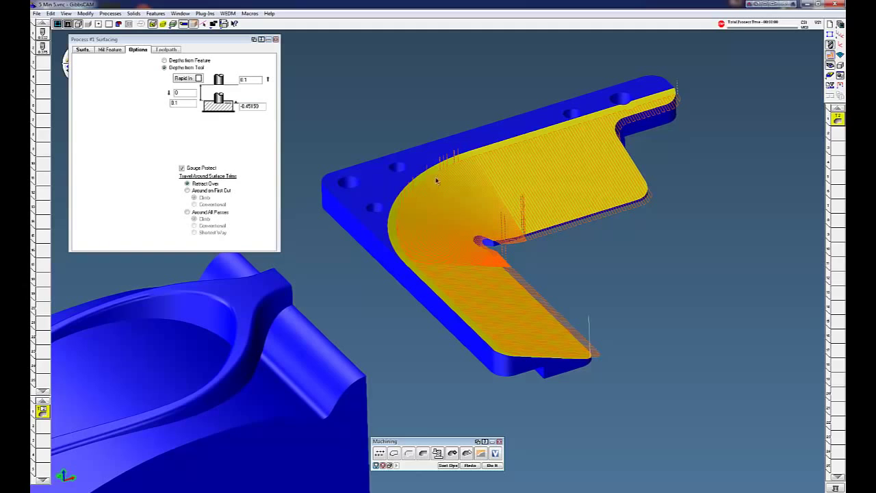
Step: Turn off Gouge Protect in the surfacing process and recalculate the bracket toolpath
{"action": "left_click", "coordinate": [181, 168]}
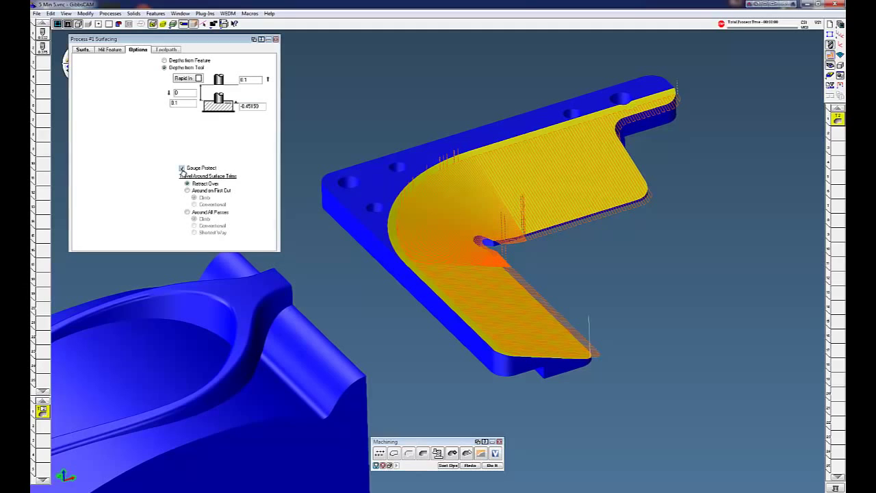
{"action": "left_click", "coordinate": [275, 39]}
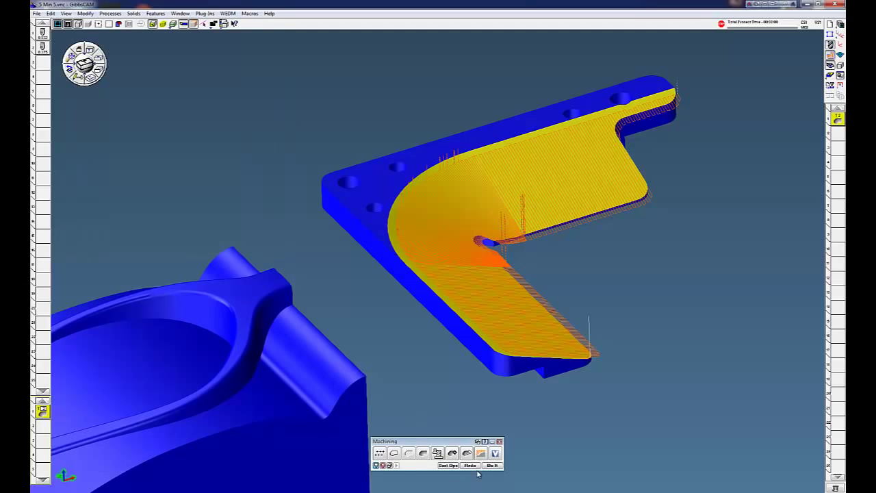
{"action": "left_click", "coordinate": [471, 464]}
Step: Run a Flash CPR cut simulation of the toolpath across the bracket's sloped faces
{"action": "middle_click_drag", "start_coordinate": [737, 271], "coordinate": [648, 267]}
{"action": "middle_click_drag", "start_coordinate": [746, 119], "coordinate": [818, 86]}
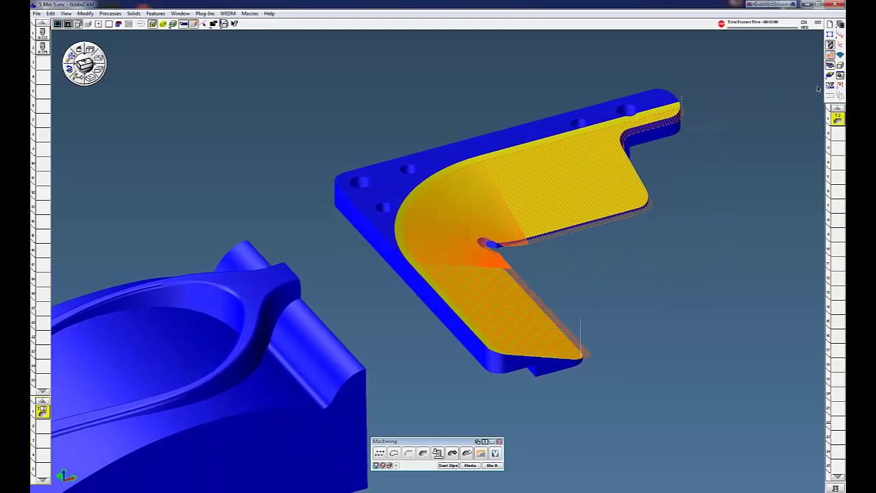
{"action": "left_click", "coordinate": [830, 75]}
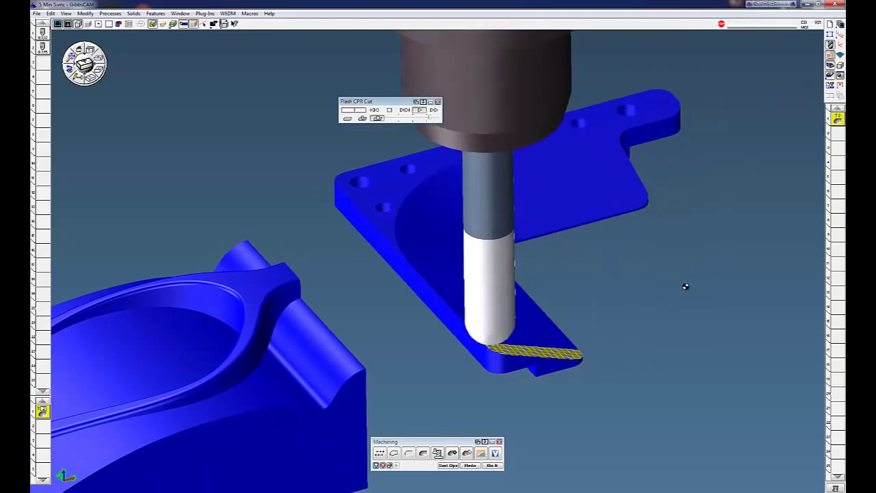